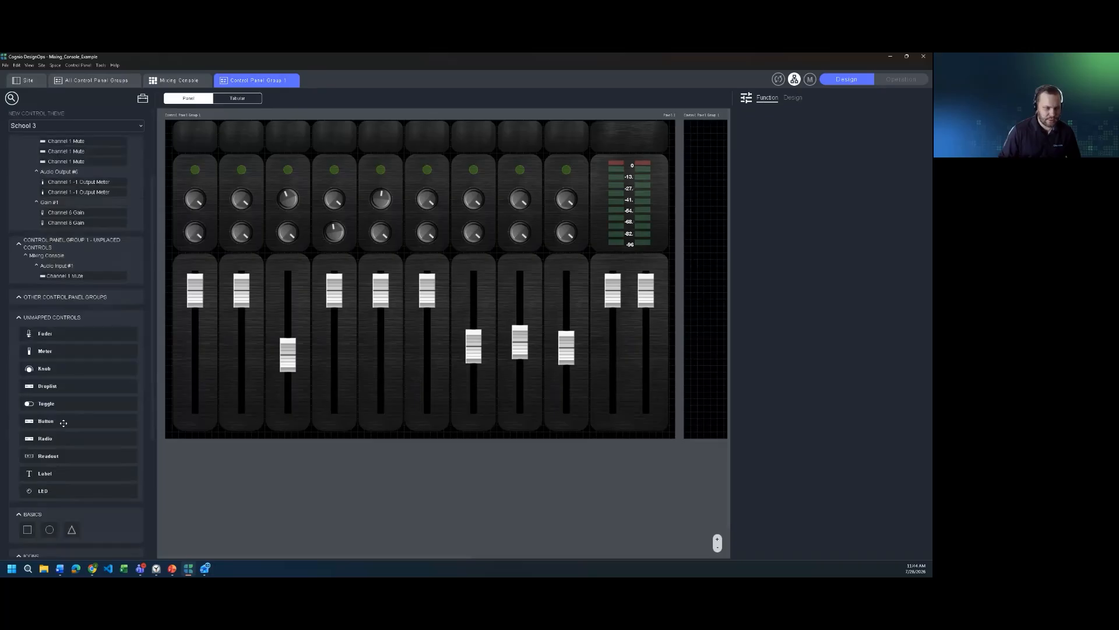
Step: Place an unmapped button at the bottom of the LIVE strip and set it to Navigation mode with the Navigate to Next Control Panel command
{"action": "left_click_drag", "start_coordinate": [60, 421], "coordinate": [660, 429]}
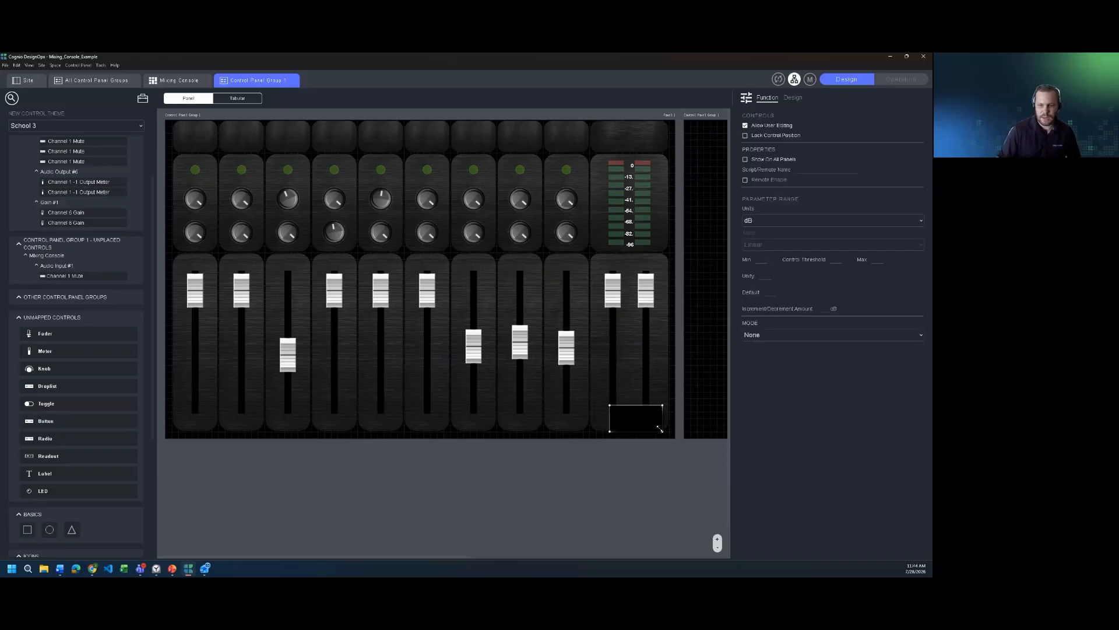
{"action": "left_click", "coordinate": [844, 334]}
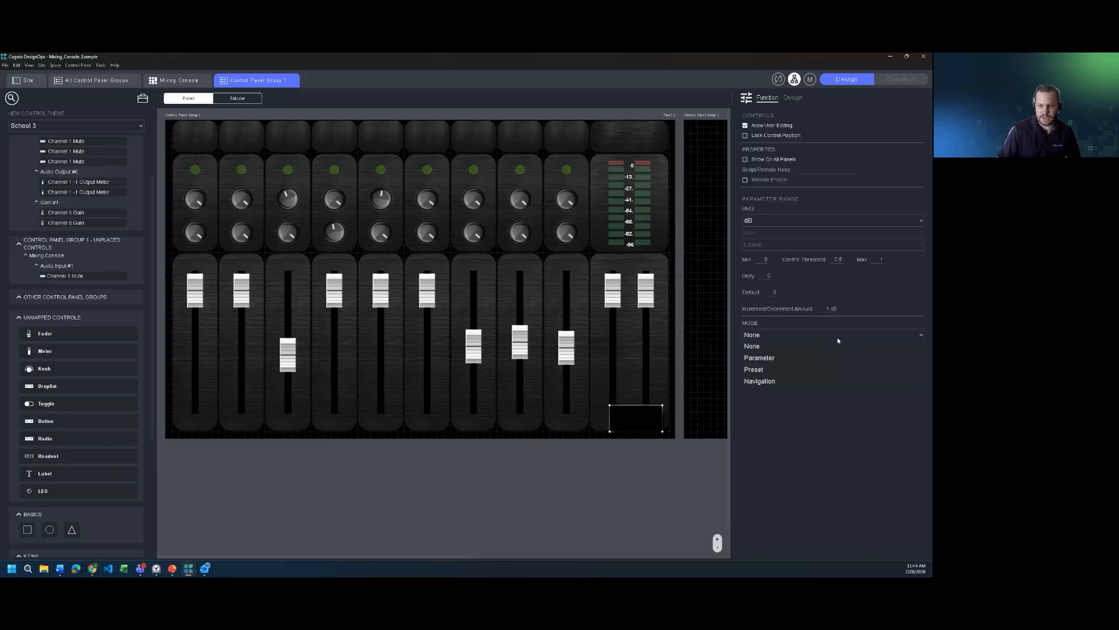
{"action": "left_click", "coordinate": [783, 382]}
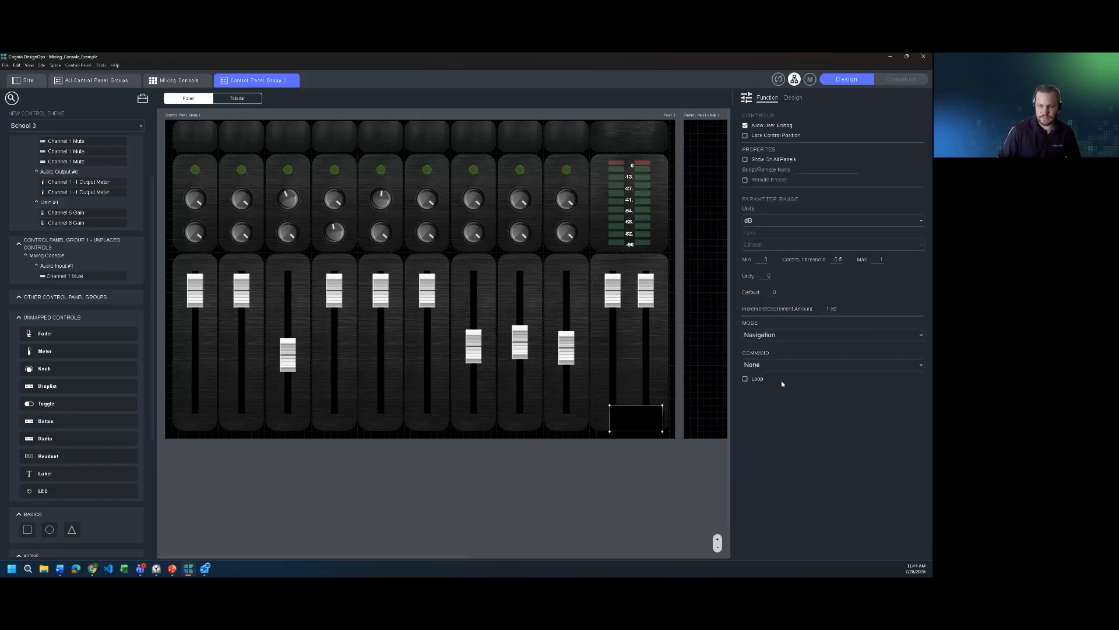
{"action": "left_click", "coordinate": [807, 366]}
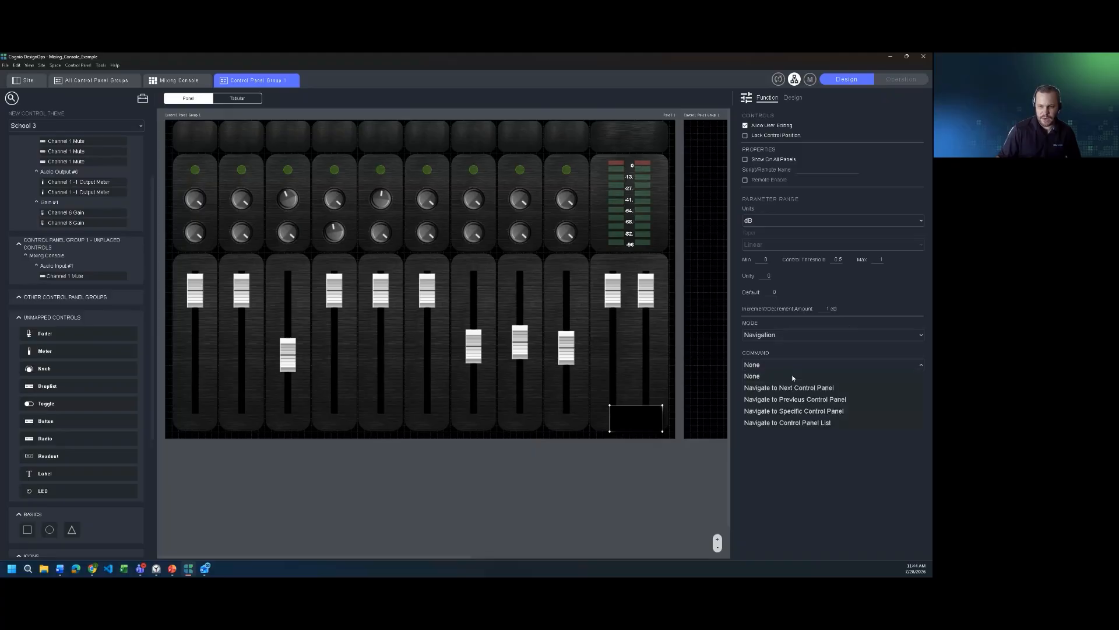
{"action": "left_click", "coordinate": [830, 412]}
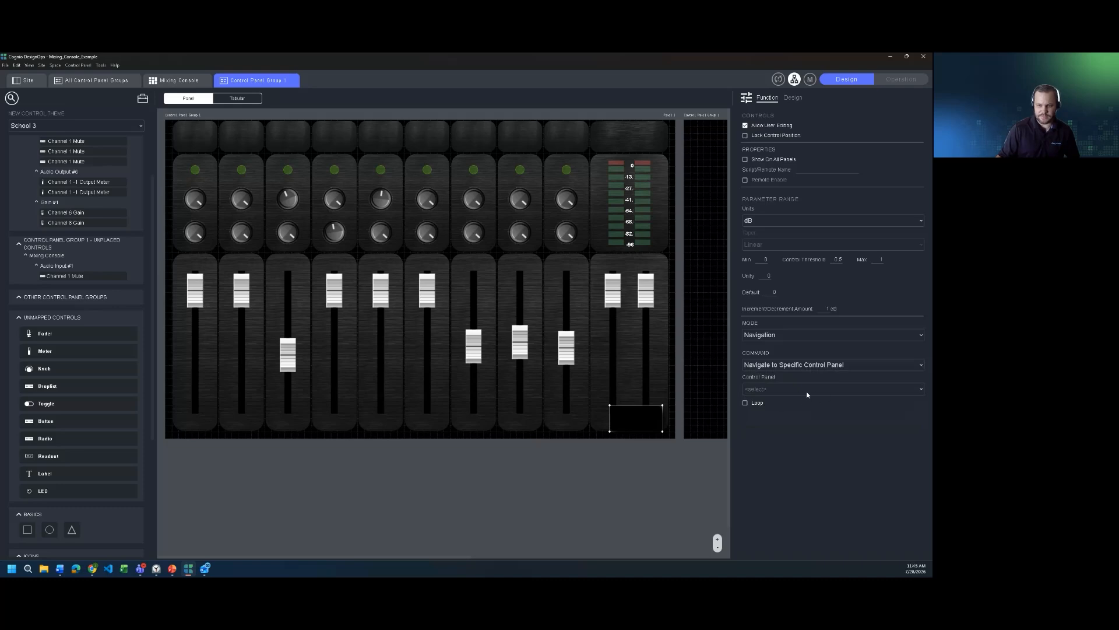
{"action": "left_click", "coordinate": [824, 364]}
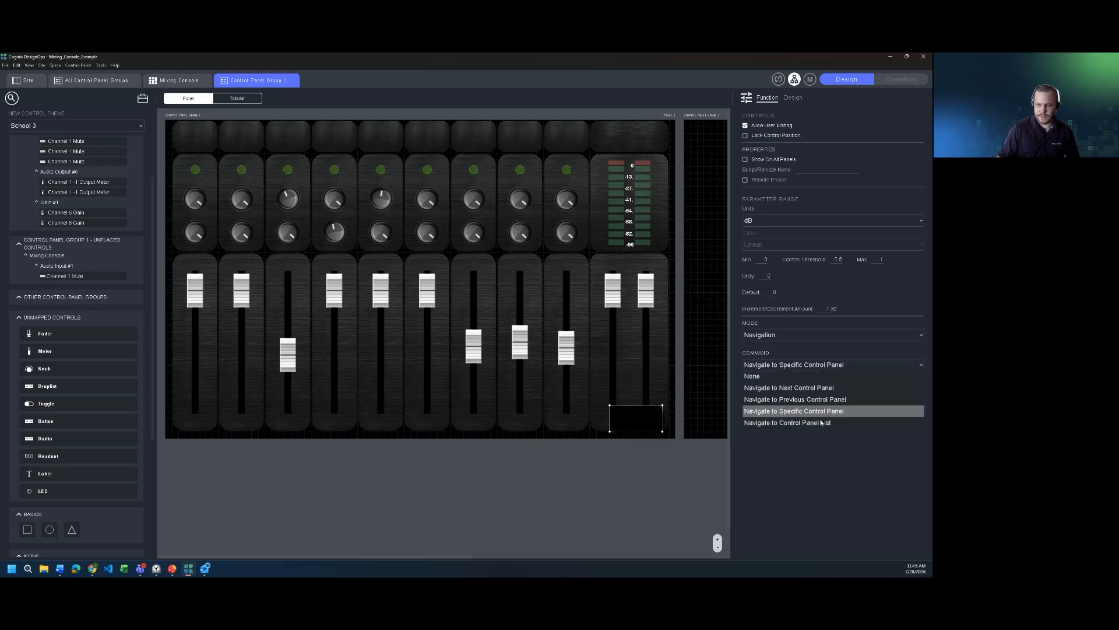
{"action": "left_click", "coordinate": [821, 388]}
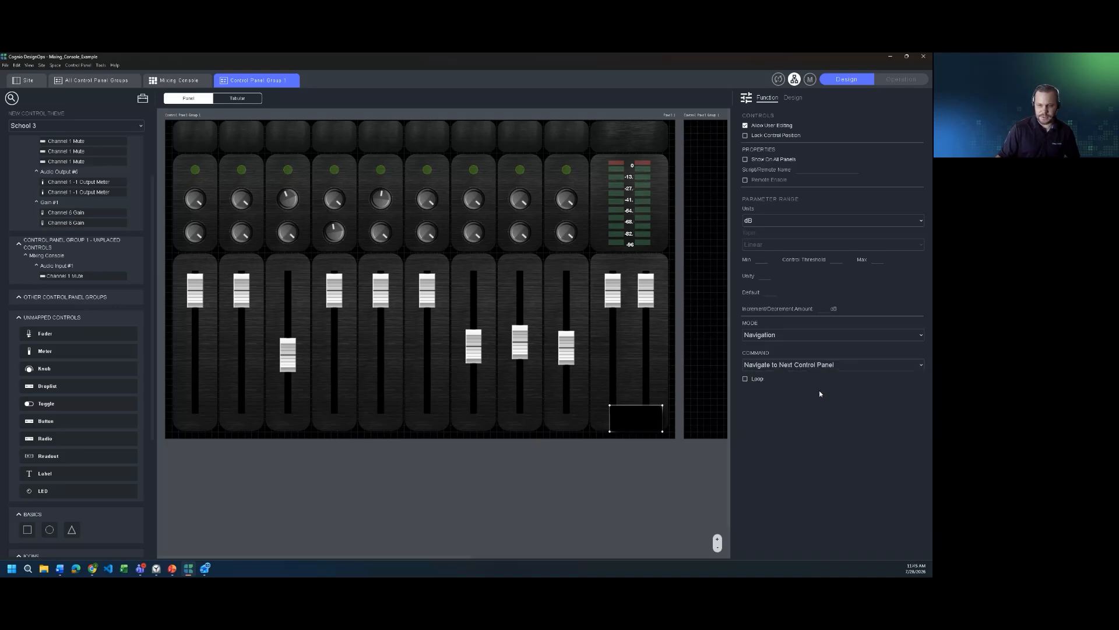
Step: Test the navigation button in Operation mode by going to the next control panel, and return to Design mode
{"action": "left_click", "coordinate": [898, 80]}
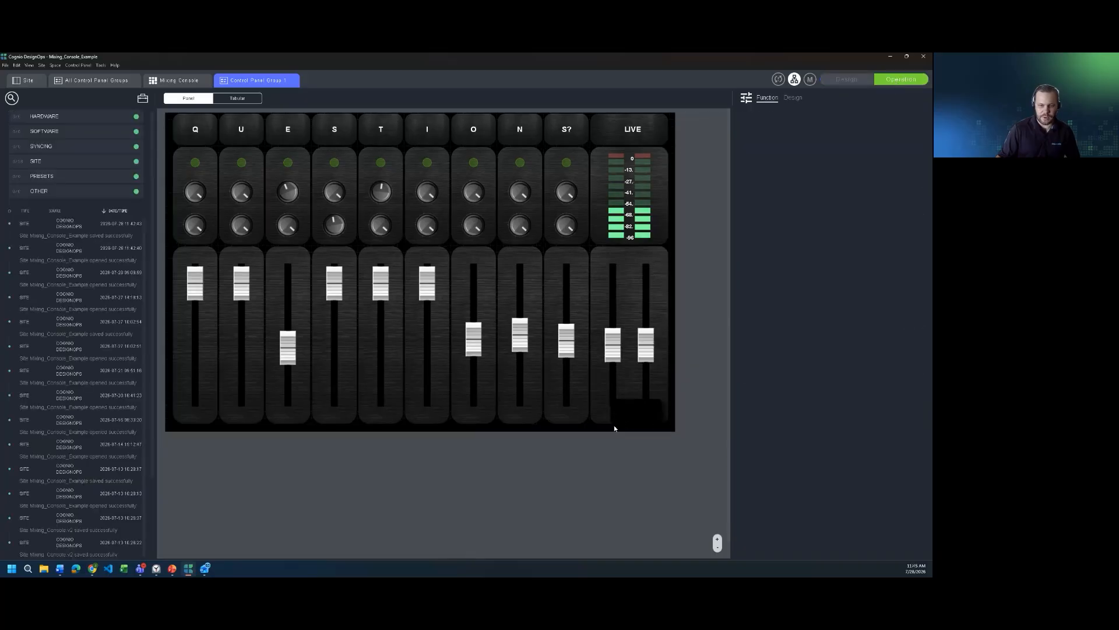
{"action": "left_click", "coordinate": [649, 411]}
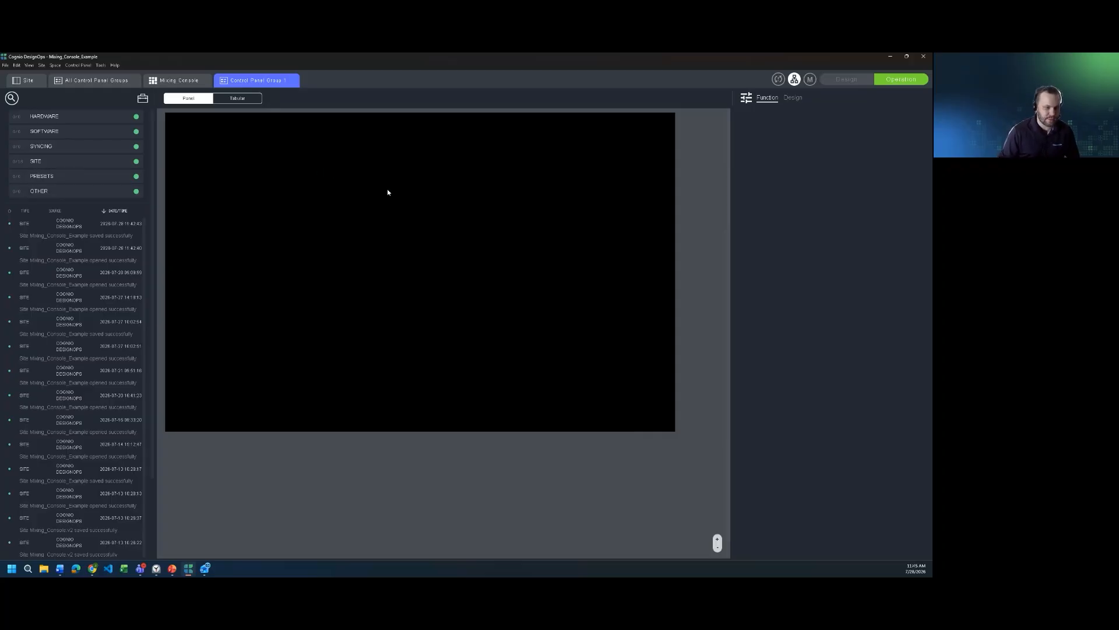
{"action": "left_click", "coordinate": [847, 79]}
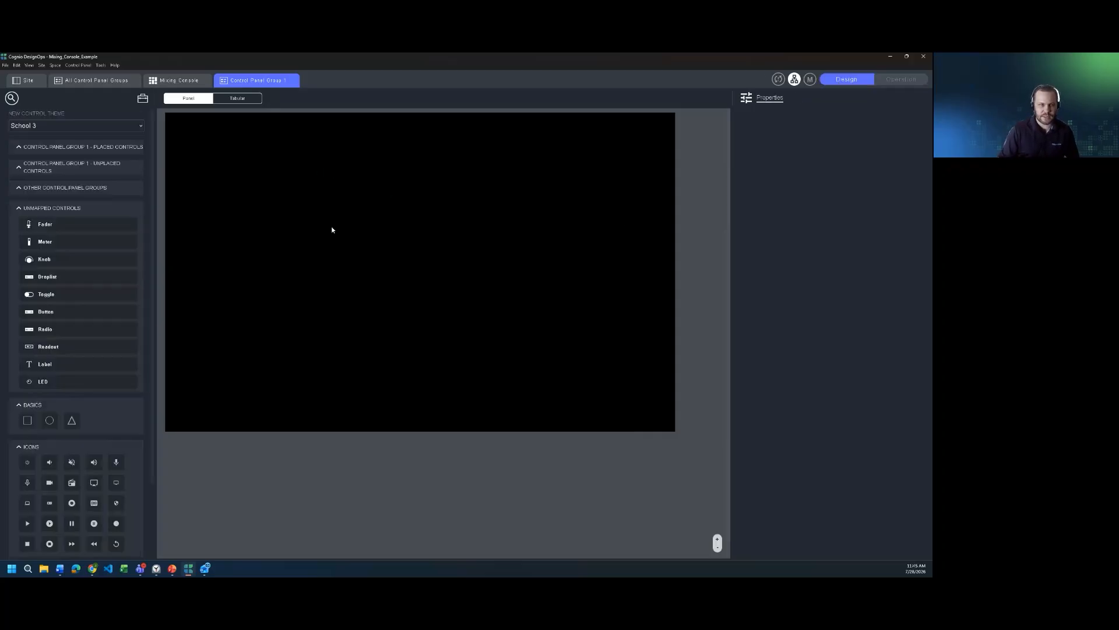
Step: Review the navigation button's mode options and delete the button from the panel
{"action": "left_click", "coordinate": [629, 425]}
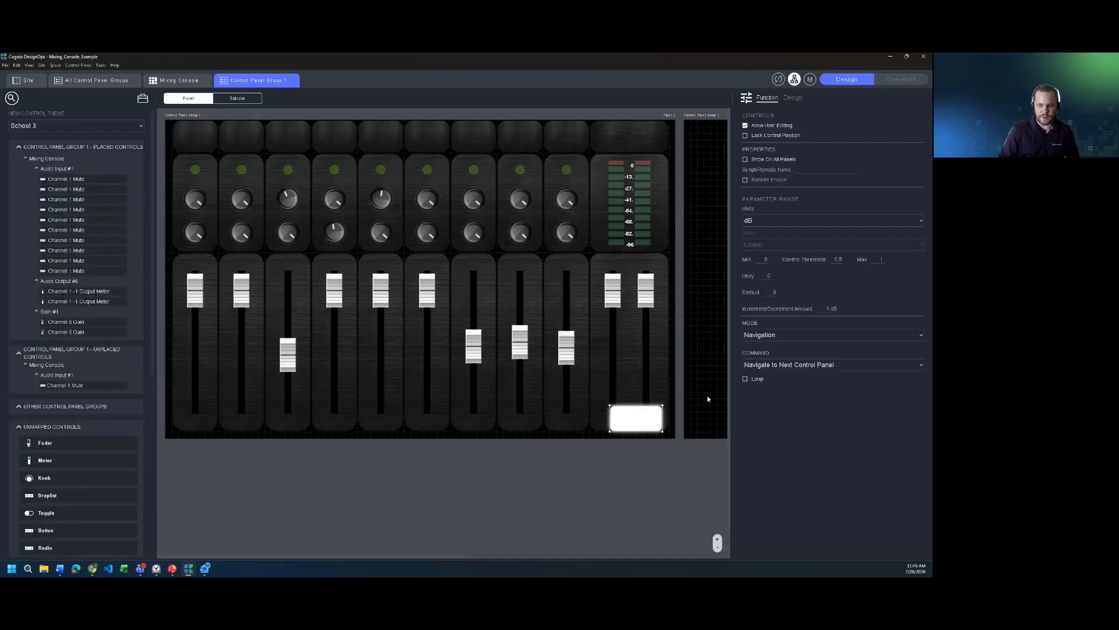
{"action": "left_click", "coordinate": [802, 334]}
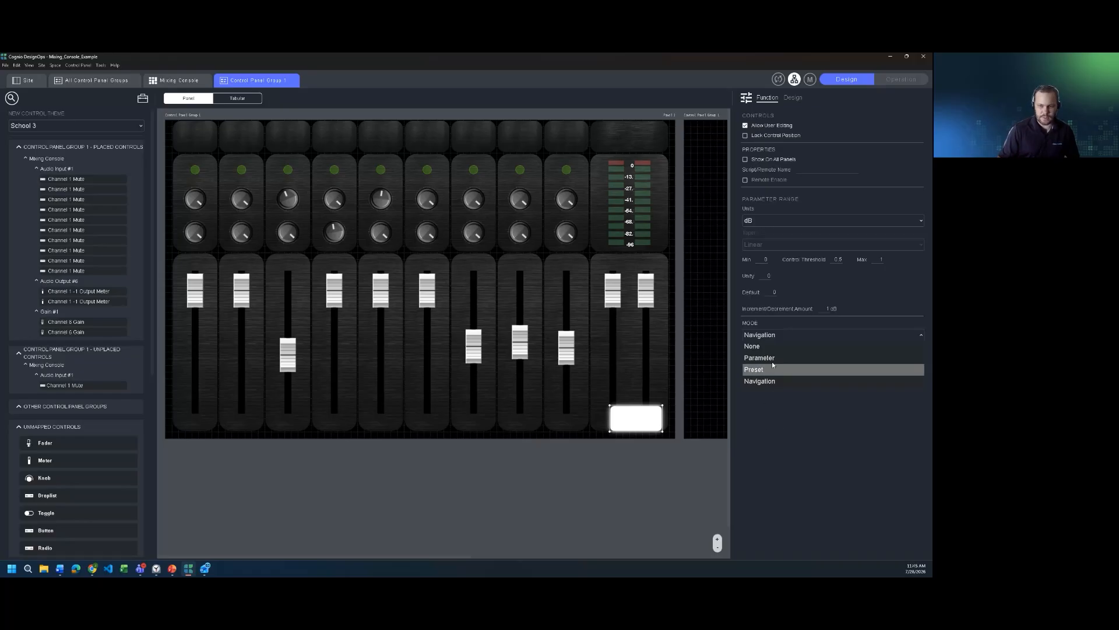
{"action": "left_click", "coordinate": [795, 451]}
{"action": "left_click_drag", "start_coordinate": [637, 422], "coordinate": [618, 396]}
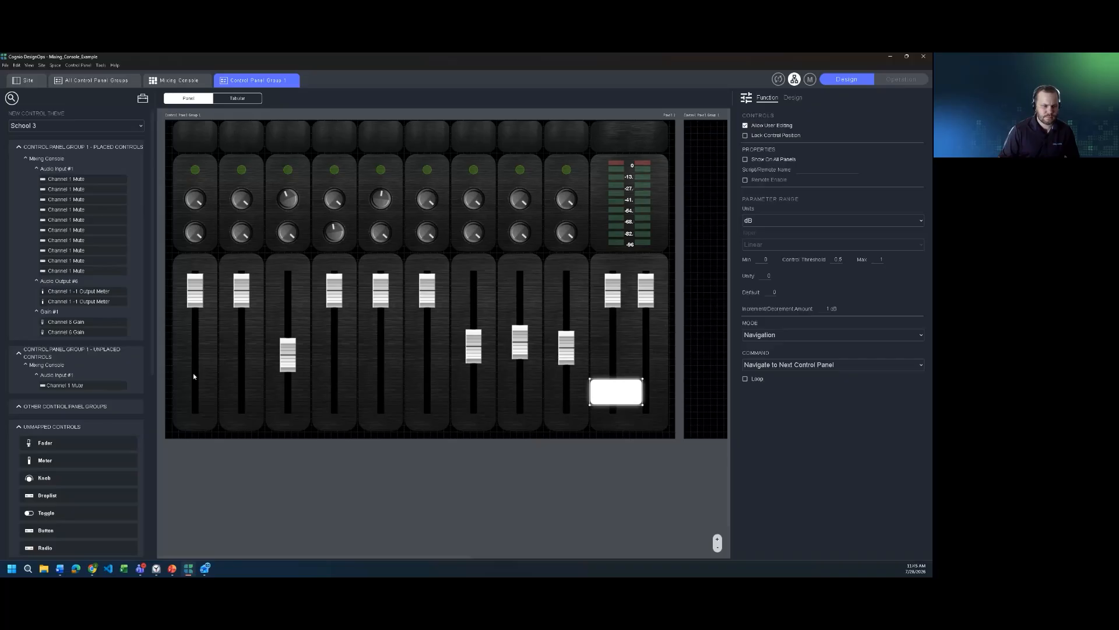
{"action": "scroll", "coordinate": [117, 408], "scroll_direction": "down", "scroll_amount": 3}
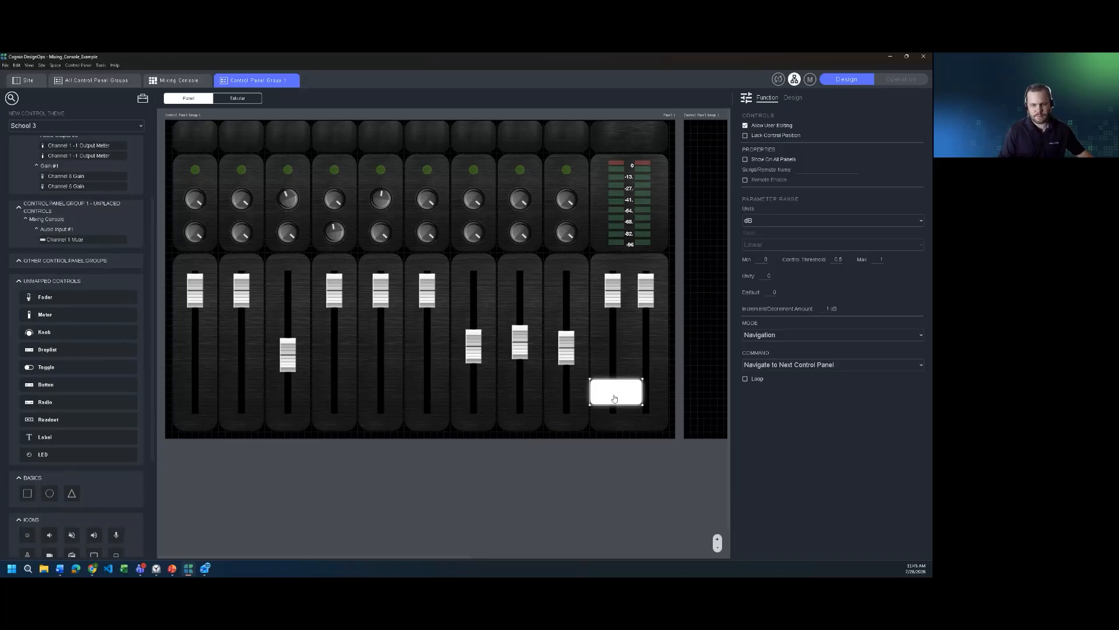
{"action": "key", "text": "Delete"}
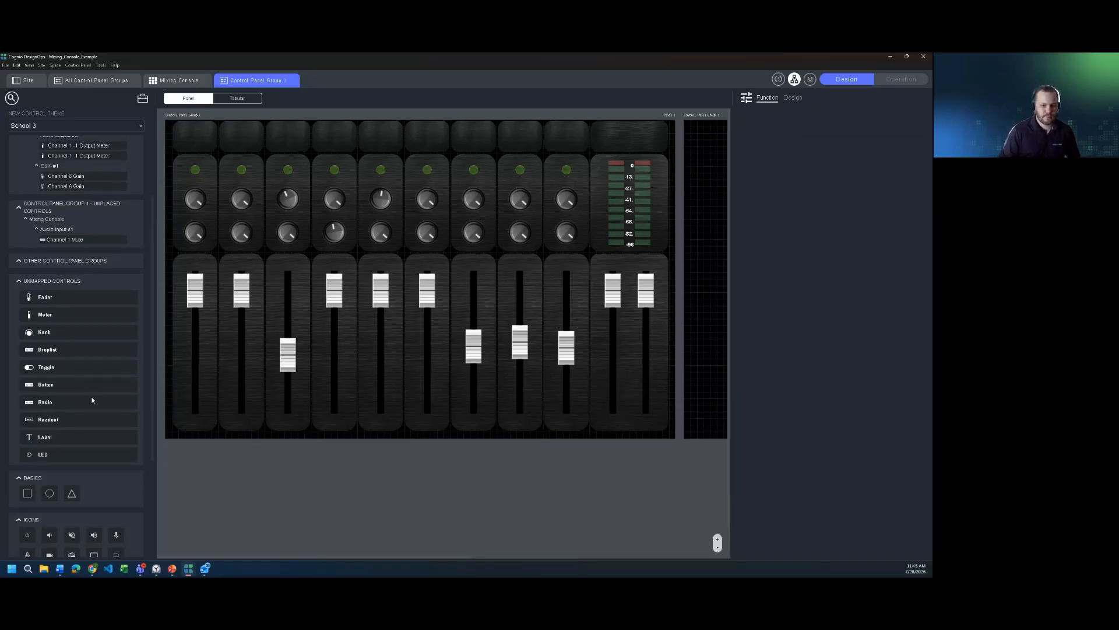
Step: Place an unmapped button across the seventh and eighth fader strips in Navigation mode with the Navigate to Control Panel List command
{"action": "left_click_drag", "start_coordinate": [87, 385], "coordinate": [470, 386]}
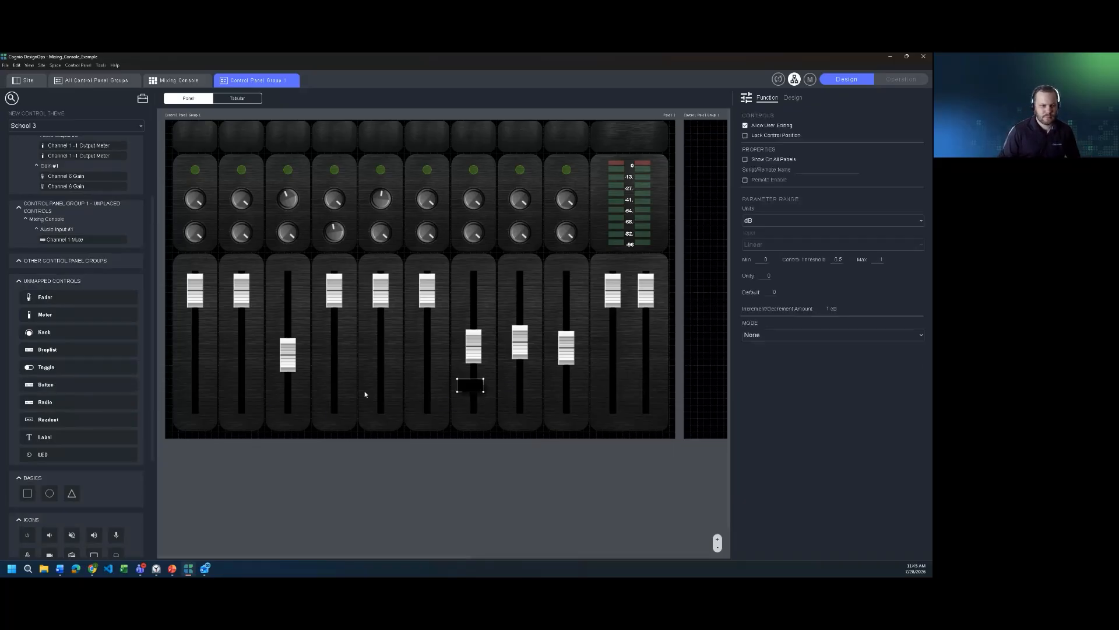
{"action": "left_click", "coordinate": [776, 335]}
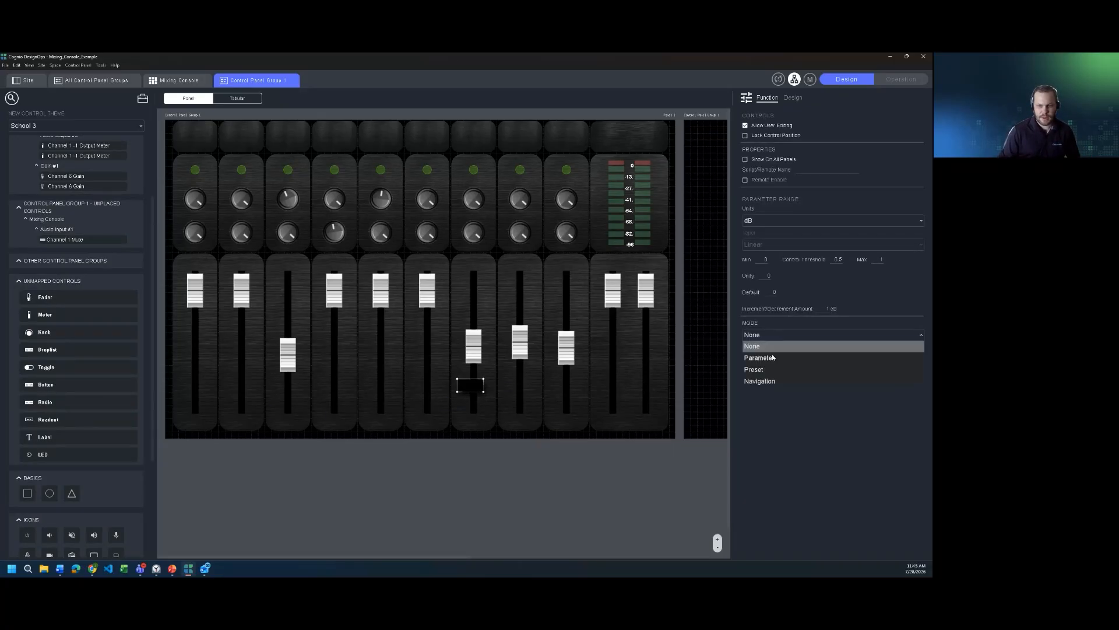
{"action": "left_click", "coordinate": [763, 381]}
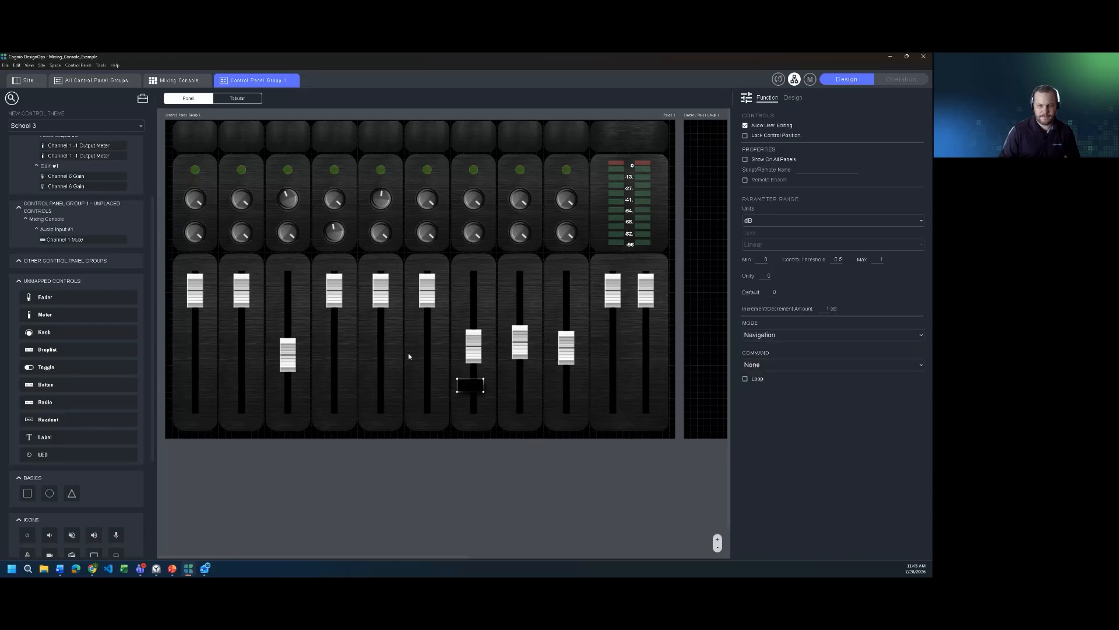
{"action": "left_click_drag", "start_coordinate": [523, 403], "coordinate": [544, 405]}
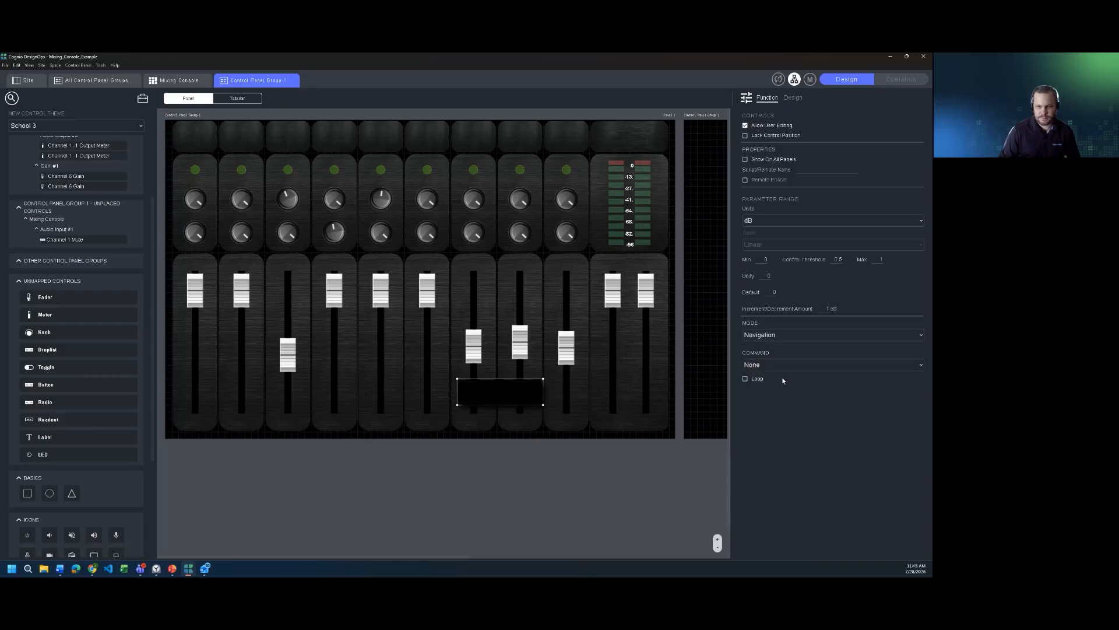
{"action": "left_click", "coordinate": [866, 365]}
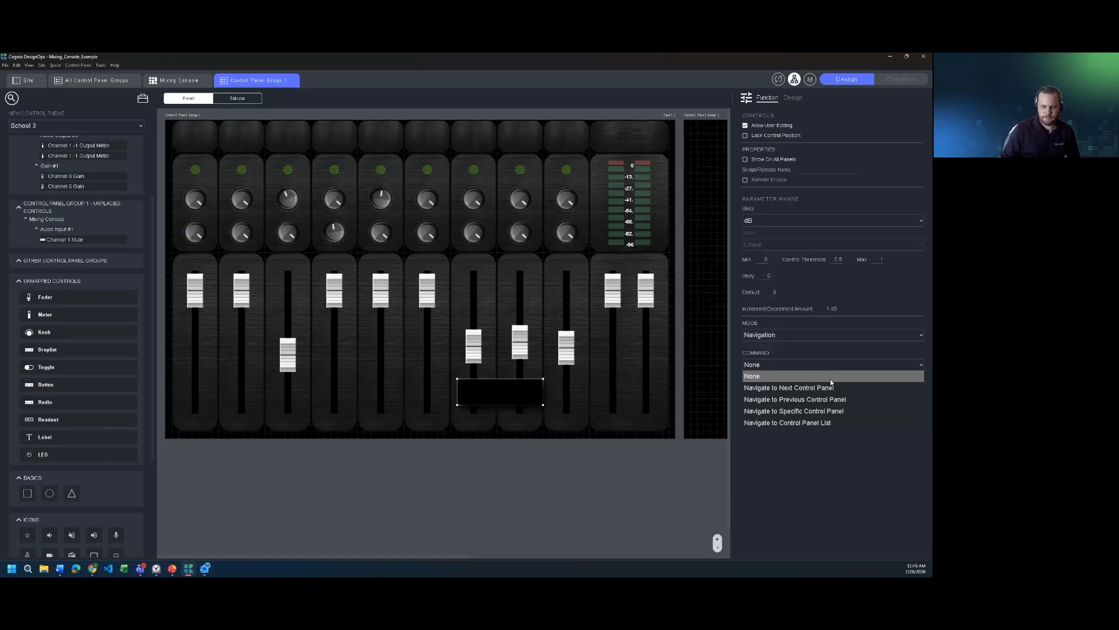
{"action": "left_click", "coordinate": [824, 423]}
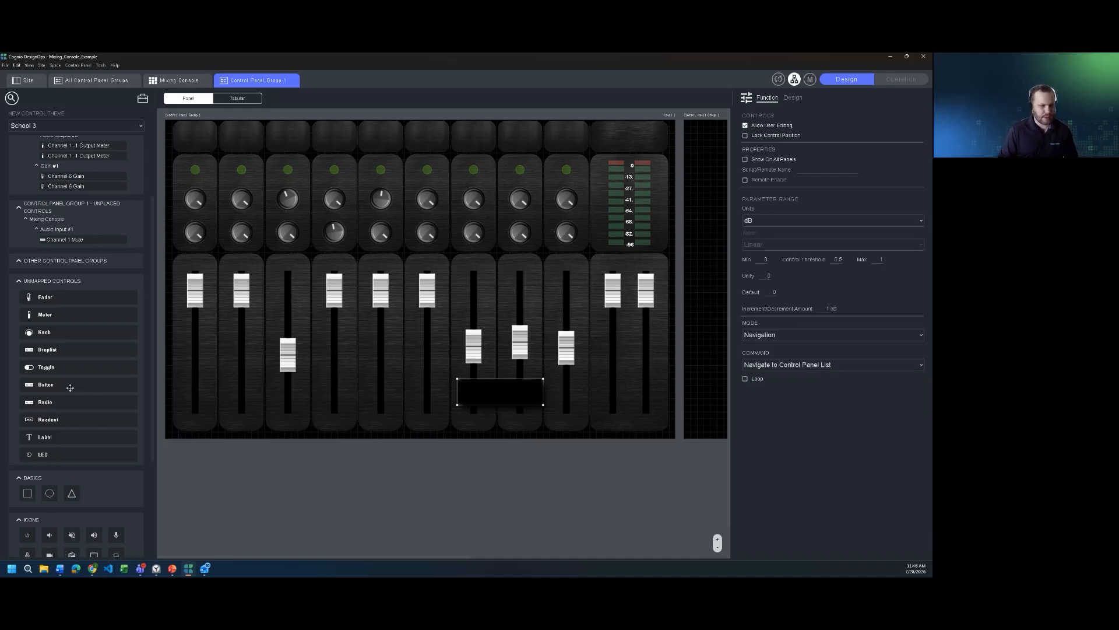
Step: Place an enlarged radio control over the lower fader strips in Navigation mode with the Navigate to Control Panel List command
{"action": "left_click_drag", "start_coordinate": [62, 402], "coordinate": [288, 395]}
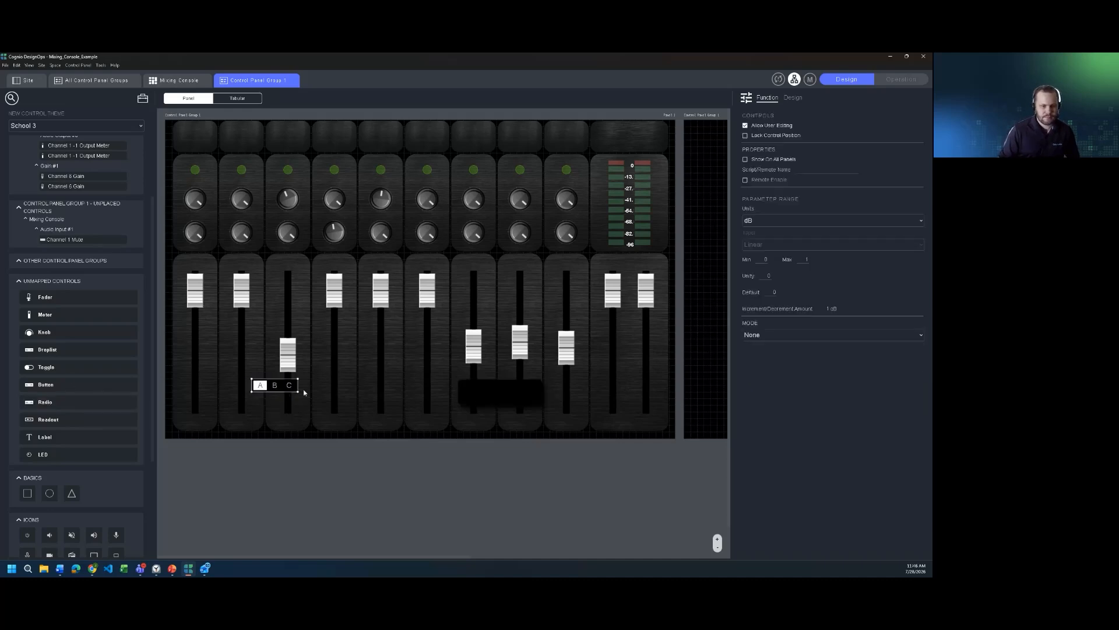
{"action": "left_click_drag", "start_coordinate": [359, 407], "coordinate": [416, 414]}
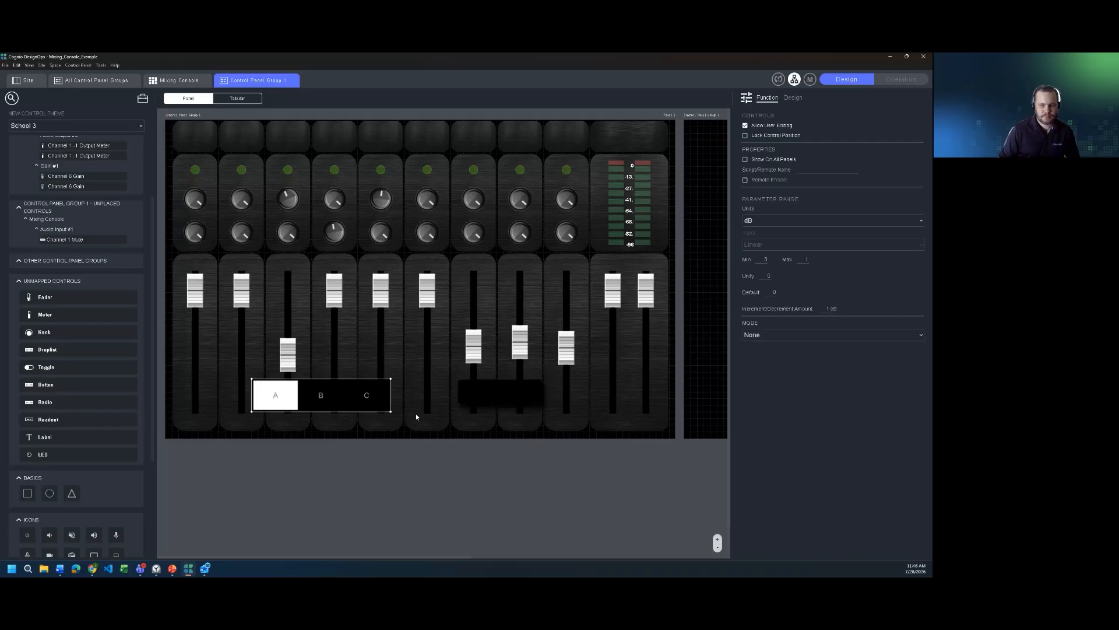
{"action": "left_click", "coordinate": [822, 335]}
{"action": "left_click", "coordinate": [830, 380]}
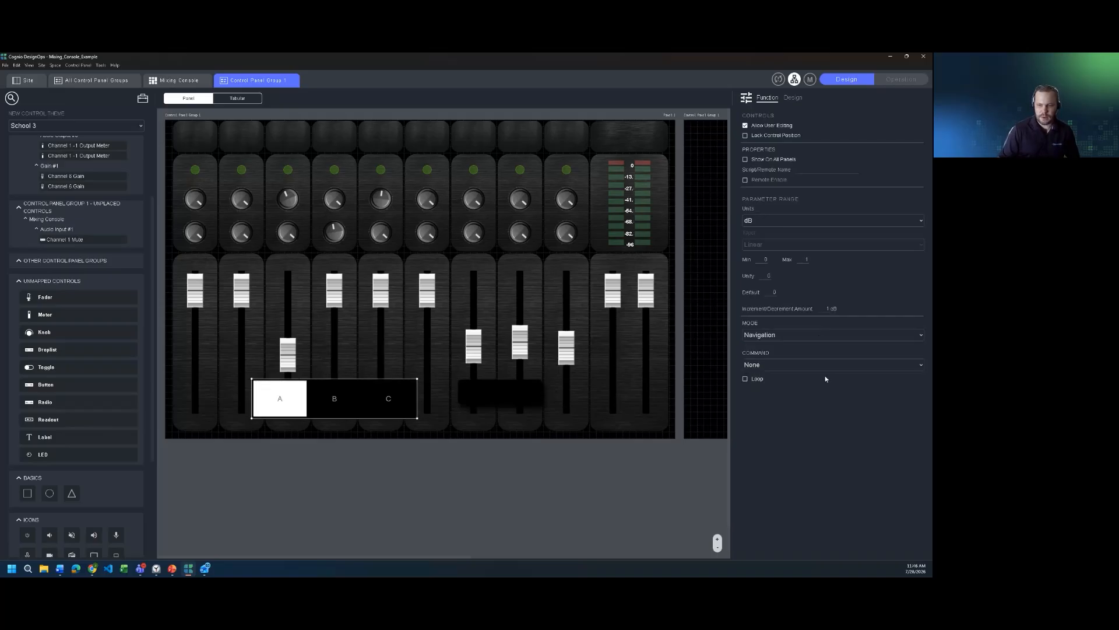
{"action": "left_click", "coordinate": [813, 365]}
{"action": "left_click", "coordinate": [802, 423]}
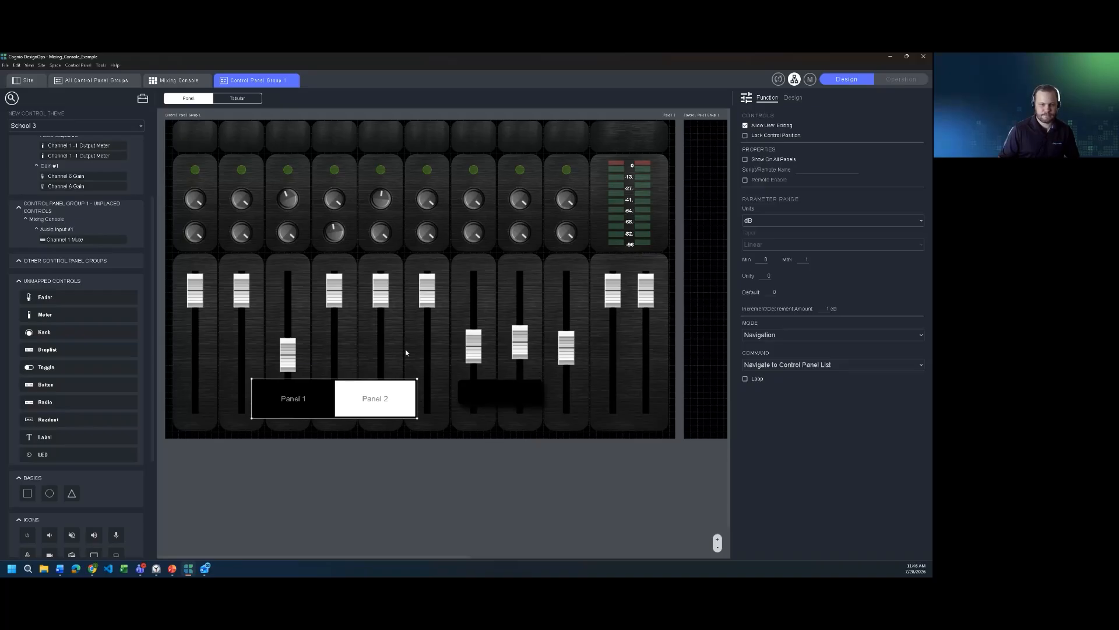
Step: Move the radio control to the panel's top edge, stretch it across the third to ninth channel strips, and show it on all panels
{"action": "left_click_drag", "start_coordinate": [327, 383], "coordinate": [394, 123]}
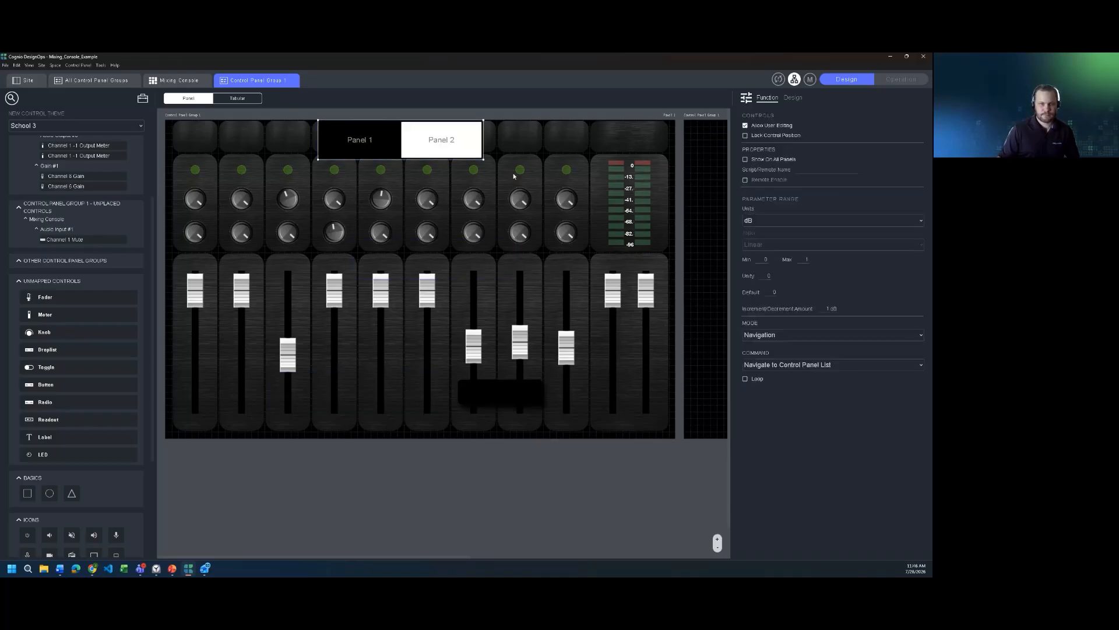
{"action": "left_click_drag", "start_coordinate": [483, 158], "coordinate": [590, 144]}
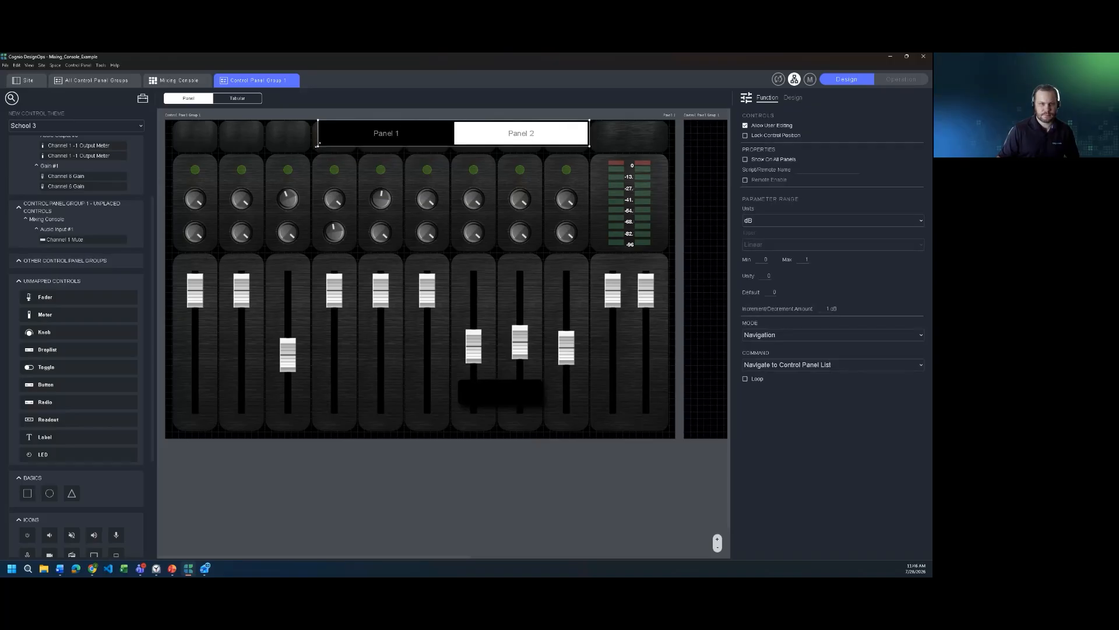
{"action": "left_click_drag", "start_coordinate": [318, 146], "coordinate": [263, 145]}
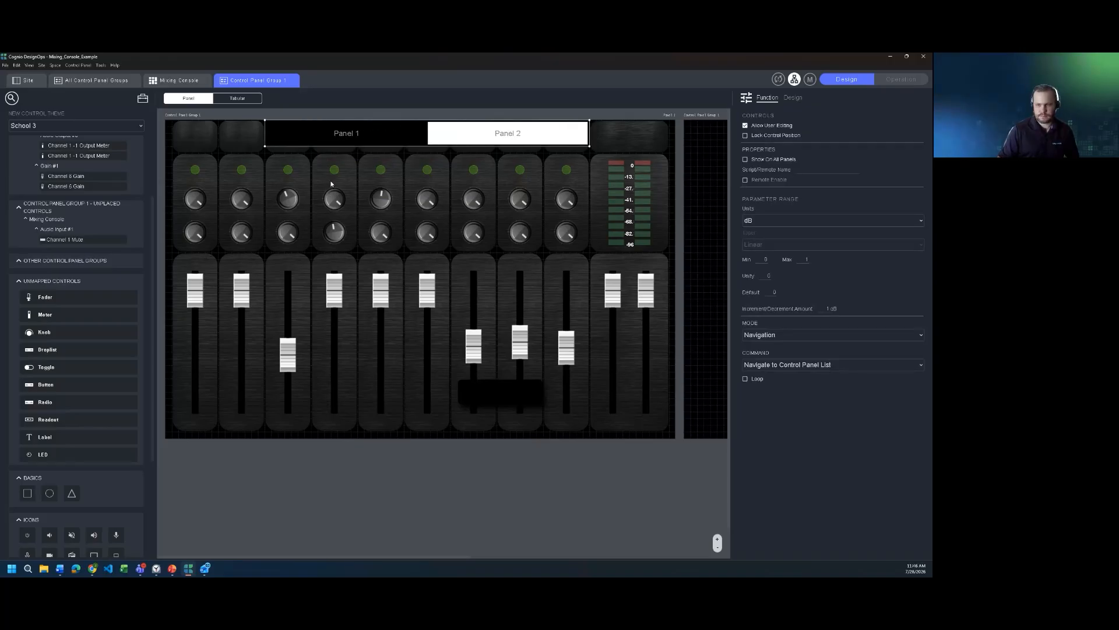
{"action": "left_click", "coordinate": [745, 159]}
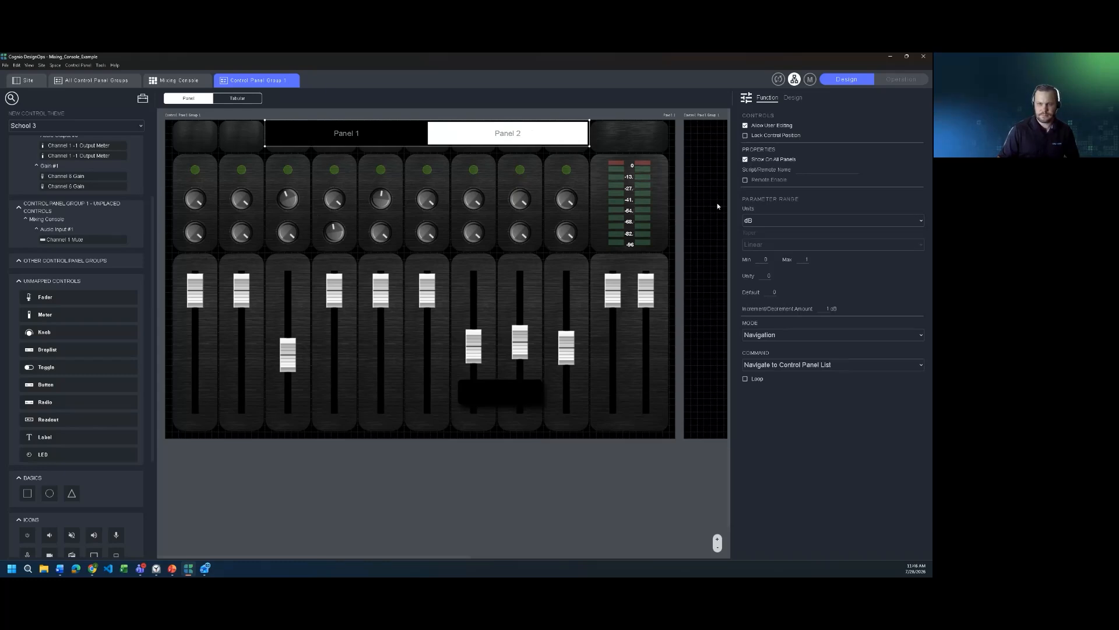
Step: Test switching between Panel 1 and Panel 2 with the radio control in Operation mode, and return to Design mode
{"action": "left_click", "coordinate": [901, 78]}
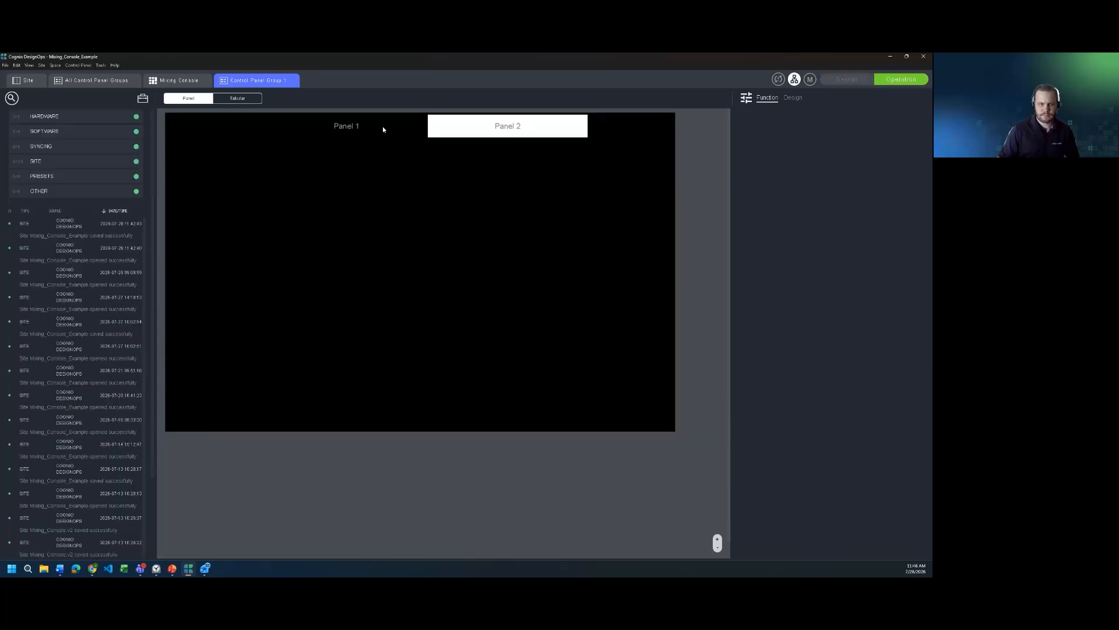
{"action": "left_click", "coordinate": [382, 127]}
{"action": "left_click", "coordinate": [505, 126]}
{"action": "left_click", "coordinate": [390, 128]}
{"action": "left_click", "coordinate": [862, 82]}
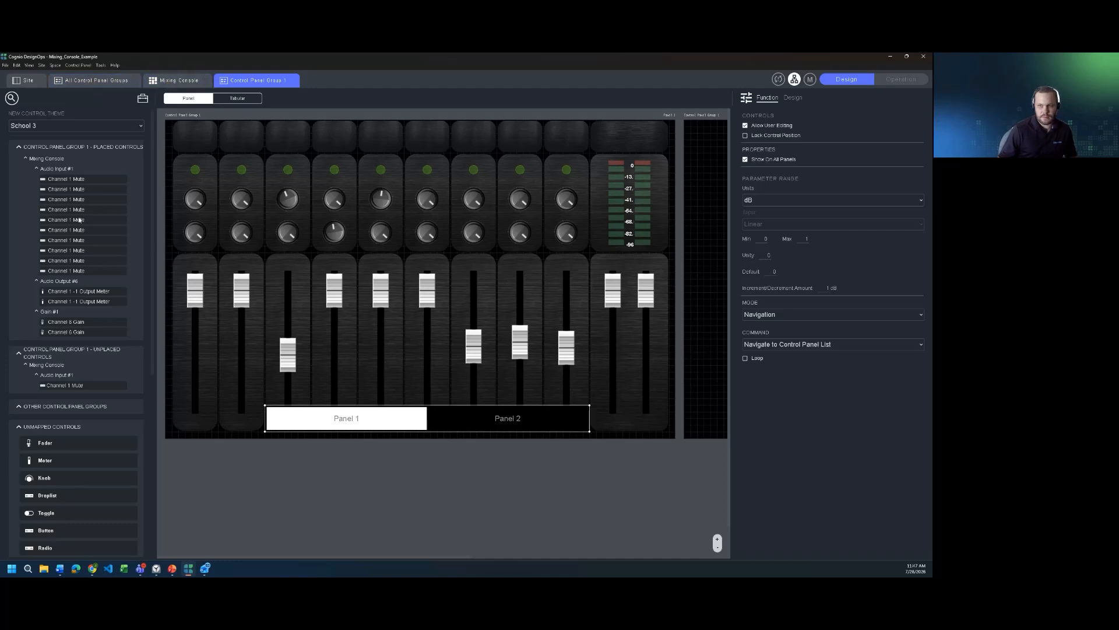
Step: Quit the Mixing_Console_Example project without saving its changes
{"action": "left_click", "coordinate": [929, 57]}
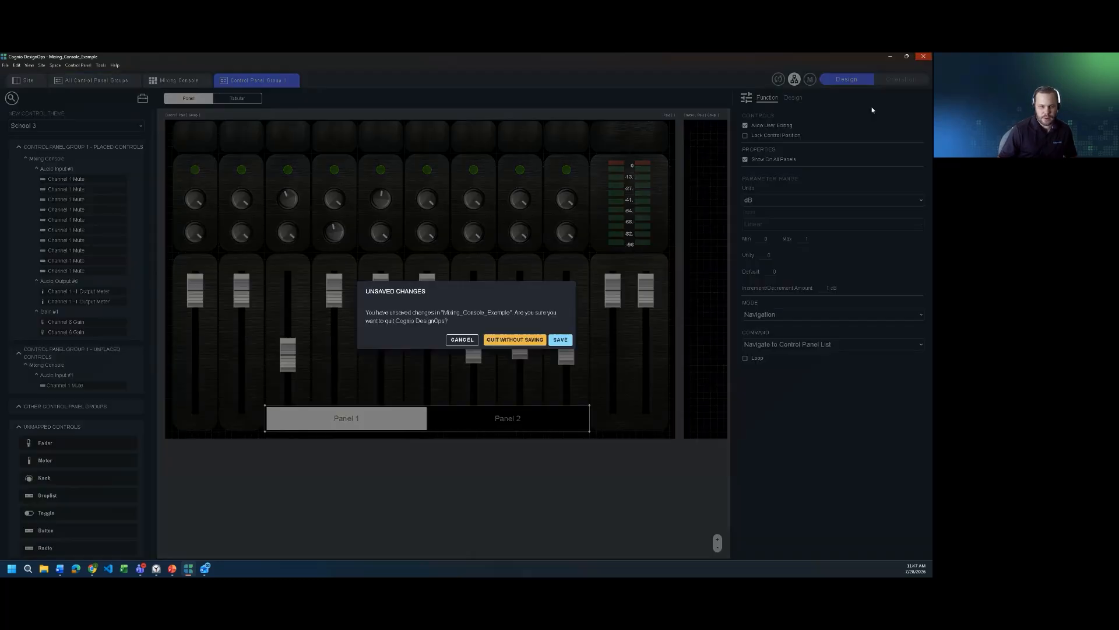
{"action": "left_click", "coordinate": [536, 342]}
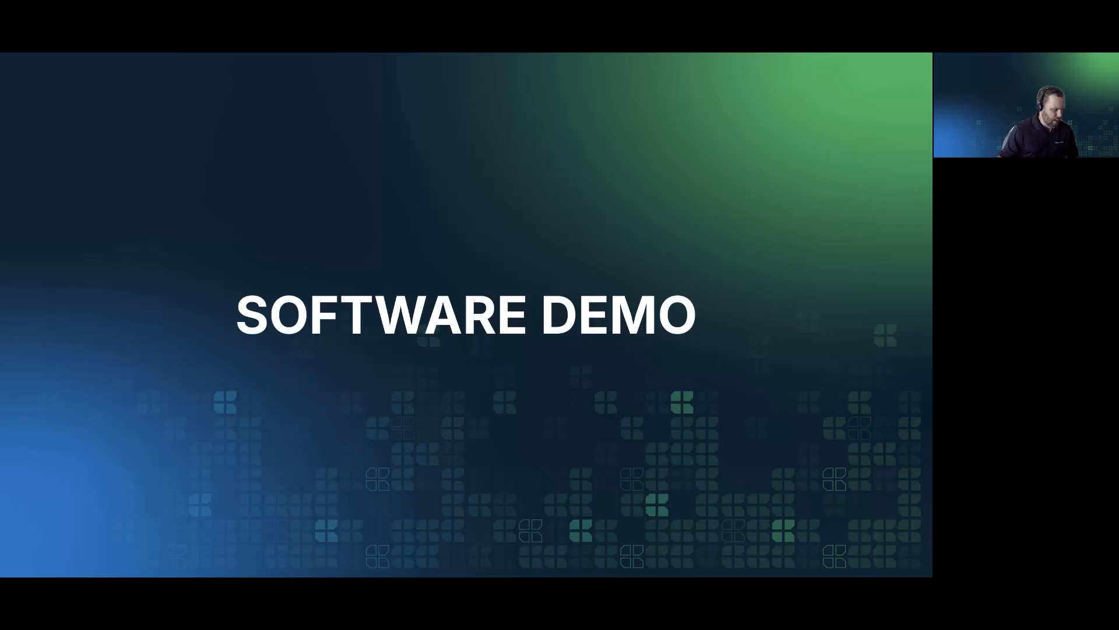
Step: Maximise the new Cognio DesignOps window, add a Blank Space to the empty site and open it
{"action": "left_click_drag", "start_coordinate": [454, 574], "coordinate": [605, 213]}
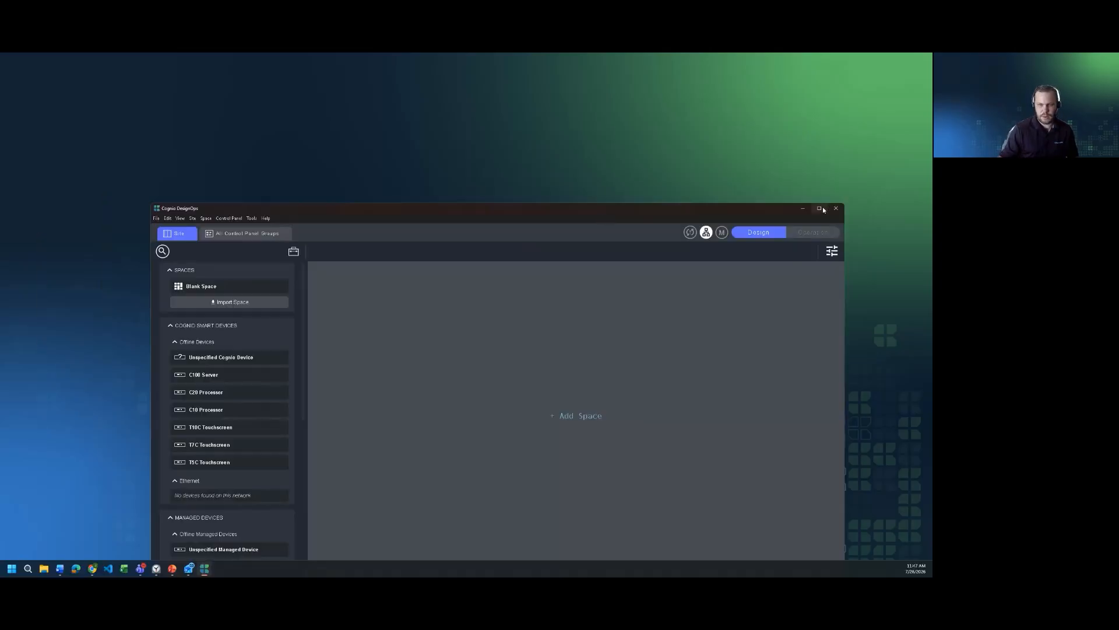
{"action": "left_click", "coordinate": [820, 209]}
{"action": "left_click_drag", "start_coordinate": [87, 130], "coordinate": [232, 124]}
{"action": "double_click", "coordinate": [232, 123]}
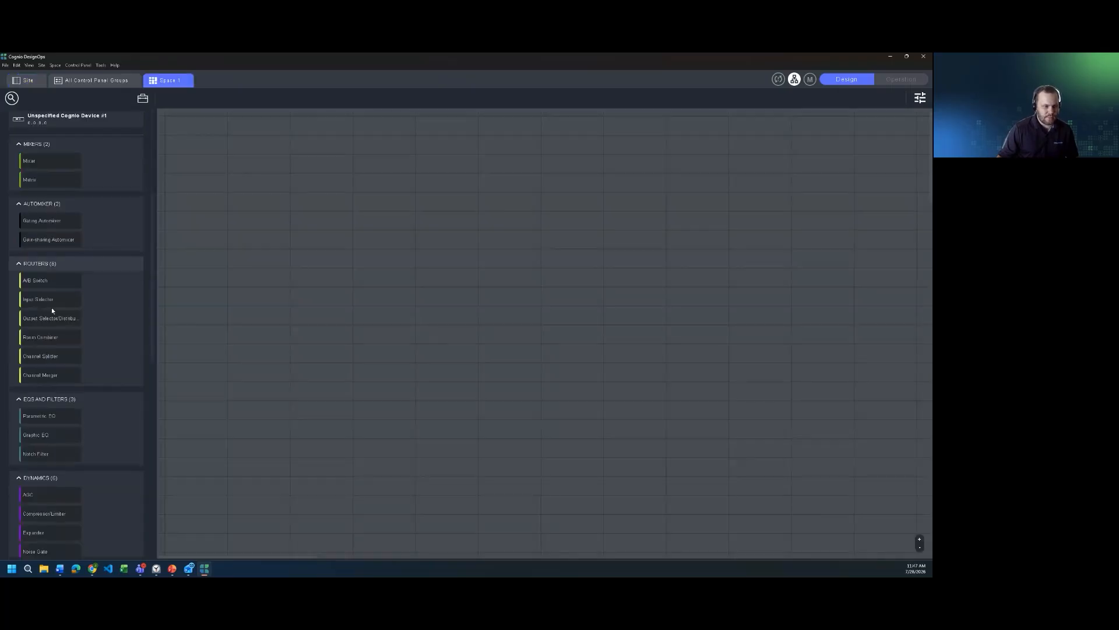
Step: Place a Custom scripted module at the left edge of Space 1 and an Event module on the same row
{"action": "scroll", "coordinate": [52, 311], "scroll_direction": "down", "scroll_amount": 15}
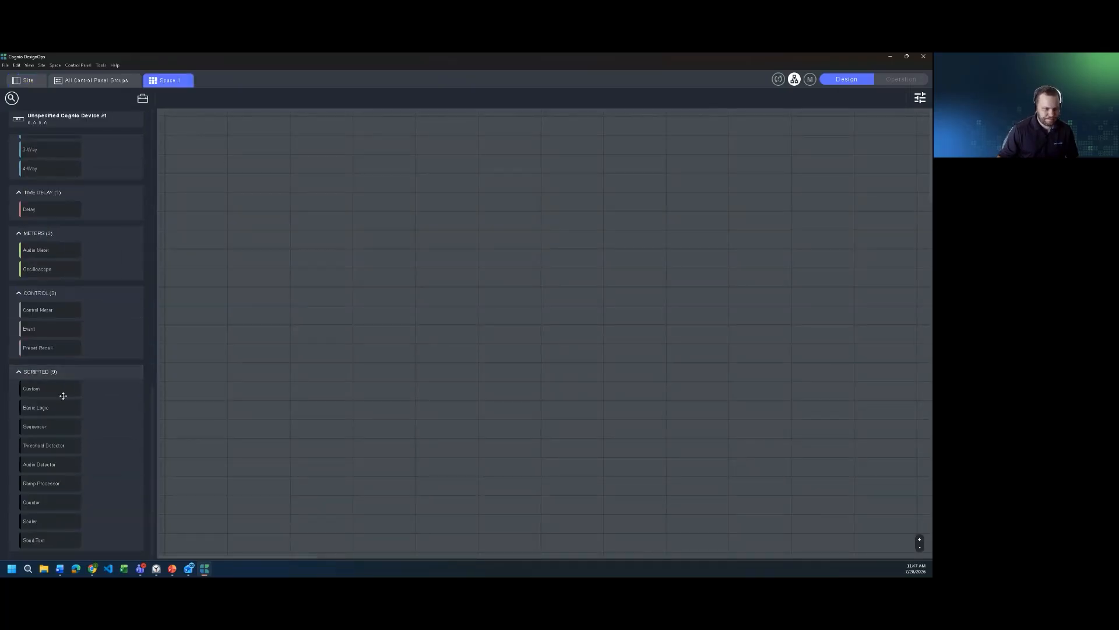
{"action": "left_click_drag", "start_coordinate": [40, 385], "coordinate": [177, 350]}
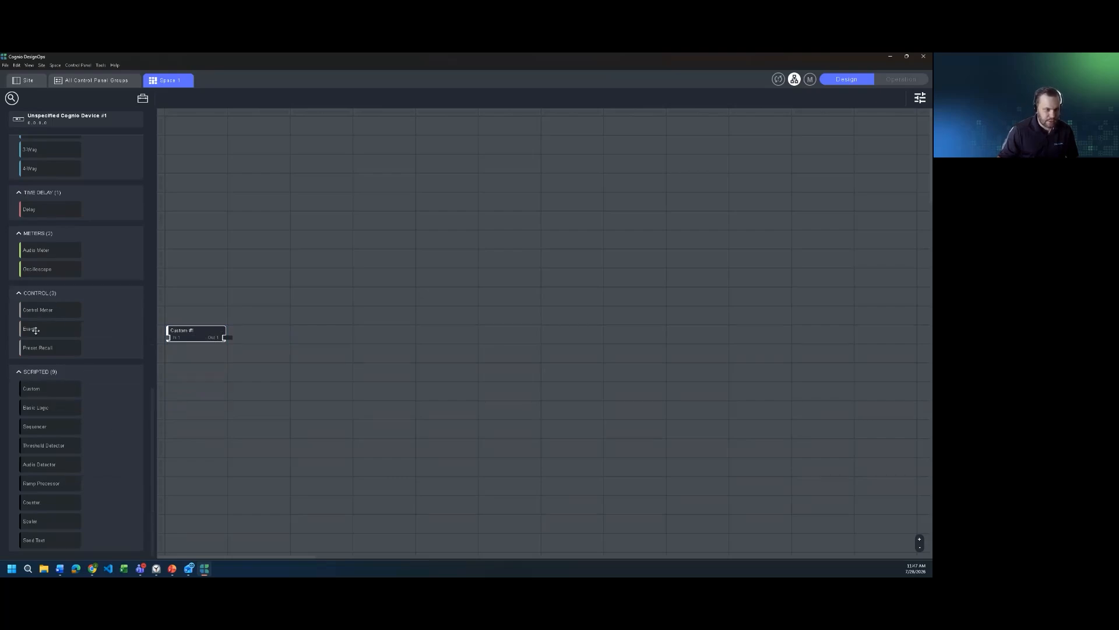
{"action": "left_click_drag", "start_coordinate": [33, 328], "coordinate": [318, 330]}
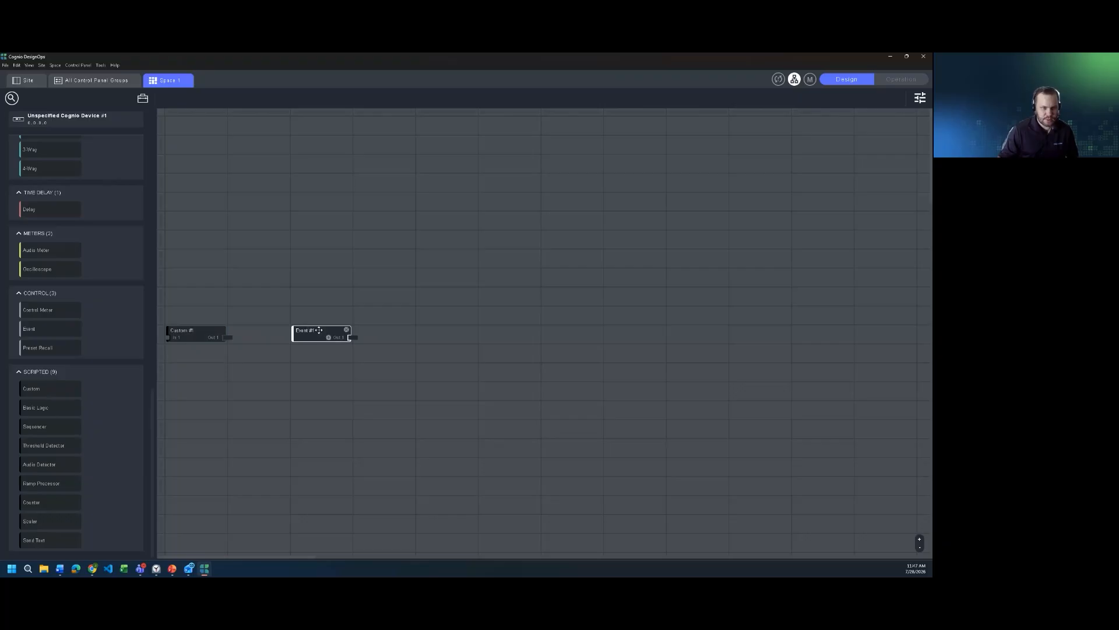
Step: Show the controls of the Event module and of the Custom module for inspection
{"action": "left_click", "coordinate": [921, 101]}
{"action": "left_click", "coordinate": [801, 98]}
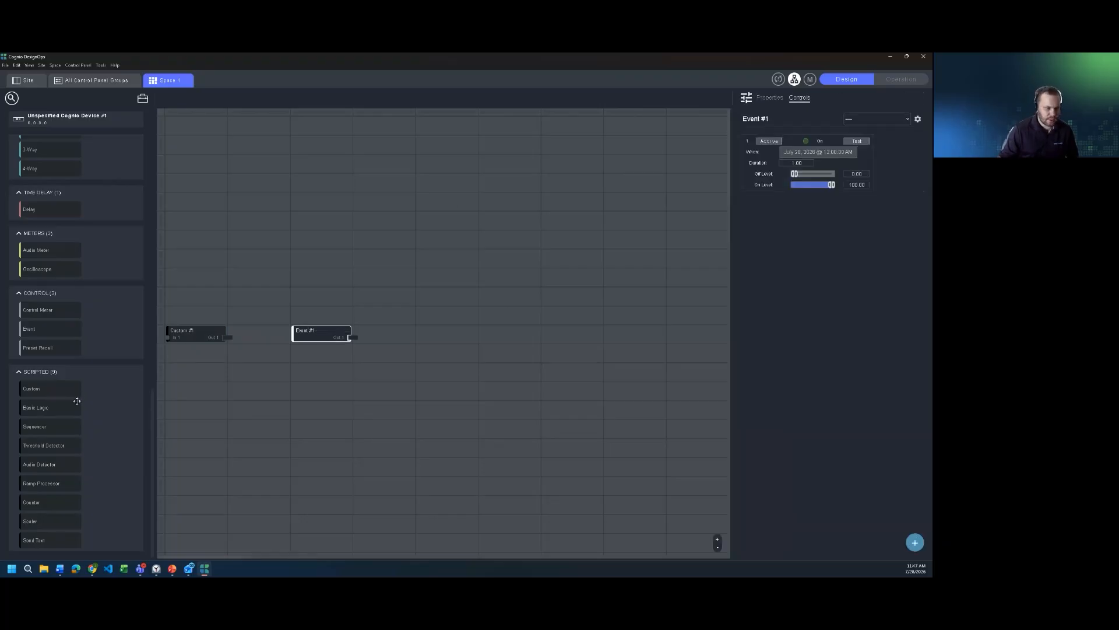
{"action": "left_click", "coordinate": [198, 335]}
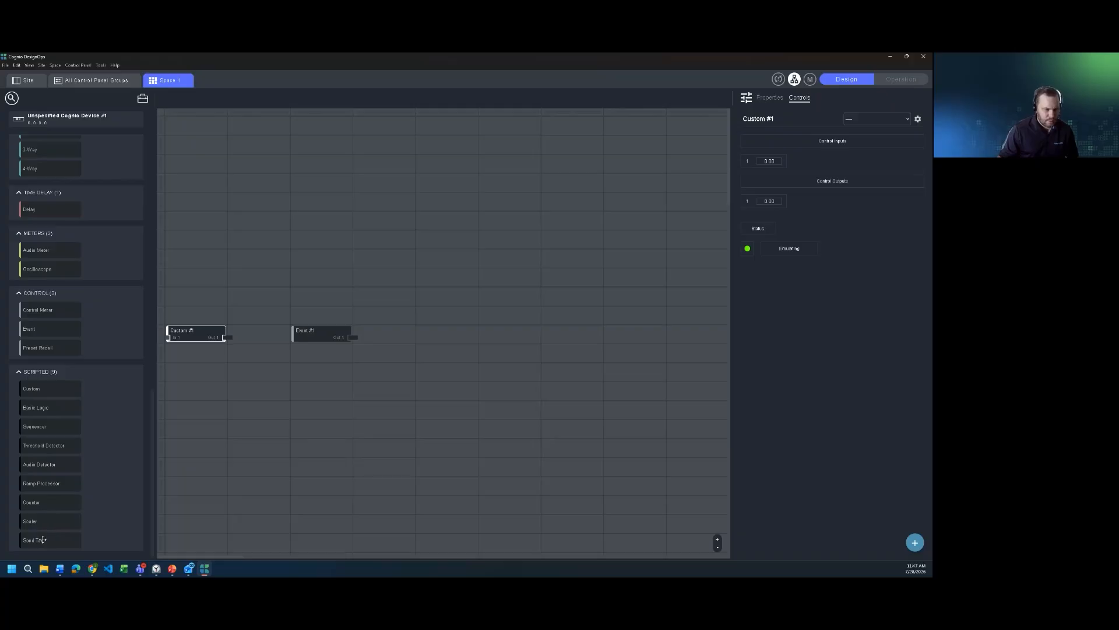
Step: Place a Send Text module three rows below the Custom module and fire its Trigger 1
{"action": "left_click_drag", "start_coordinate": [35, 536], "coordinate": [222, 385]}
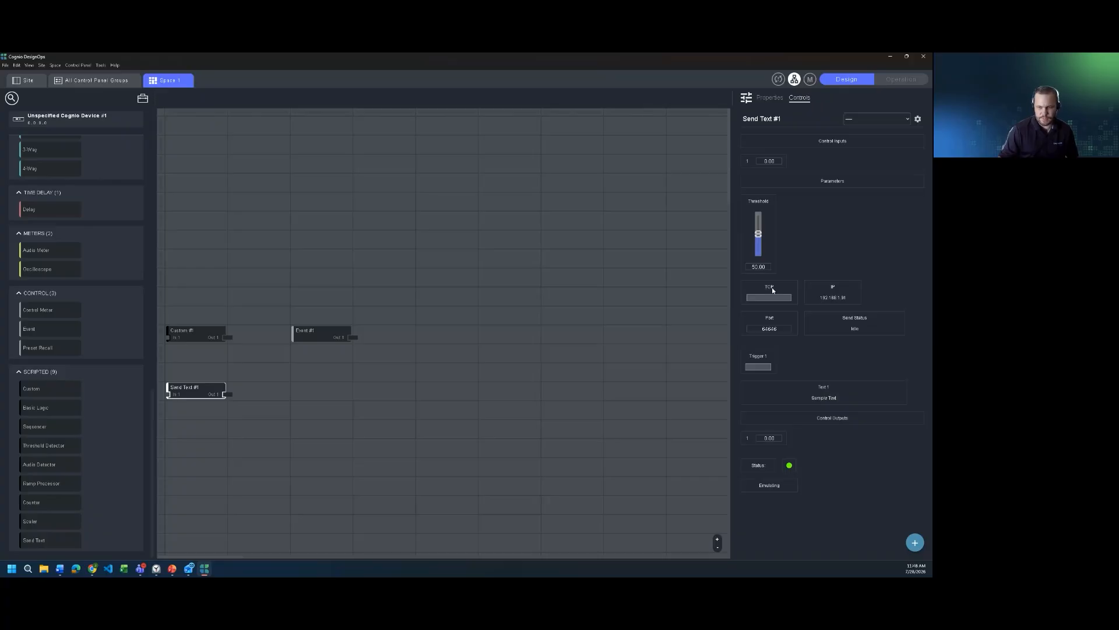
{"action": "mouse_move", "coordinate": [204, 396]}
{"action": "left_click", "coordinate": [758, 366]}
Step: Add a control panel group to Unspecified Cognio Device #1 on the site and open its panel for editing
{"action": "left_click", "coordinate": [98, 80]}
{"action": "left_click", "coordinate": [36, 85]}
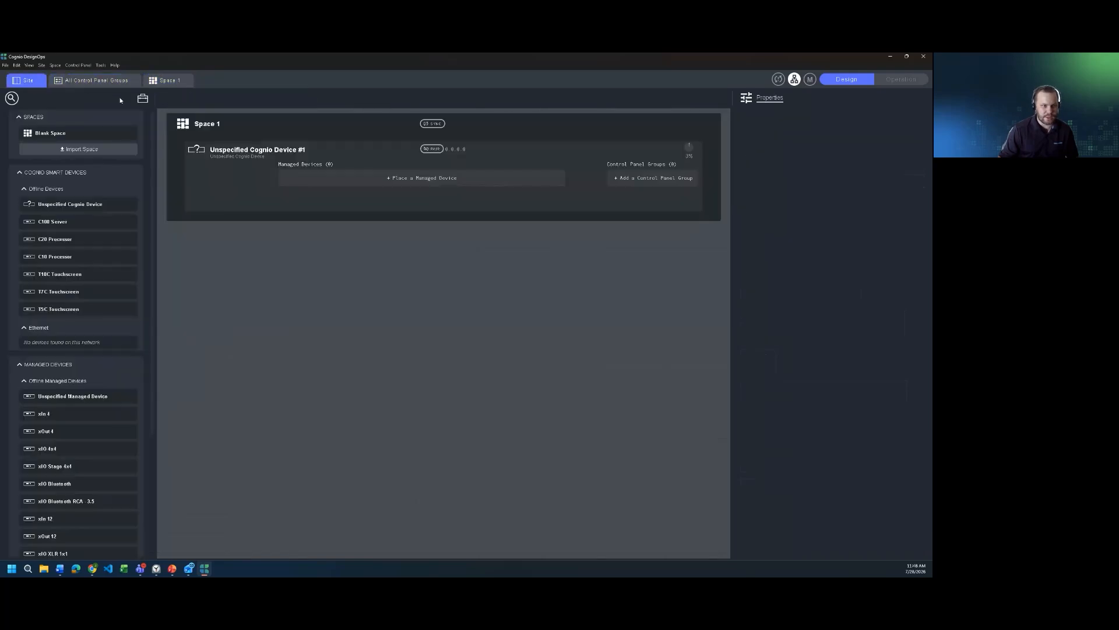
{"action": "left_click", "coordinate": [651, 181]}
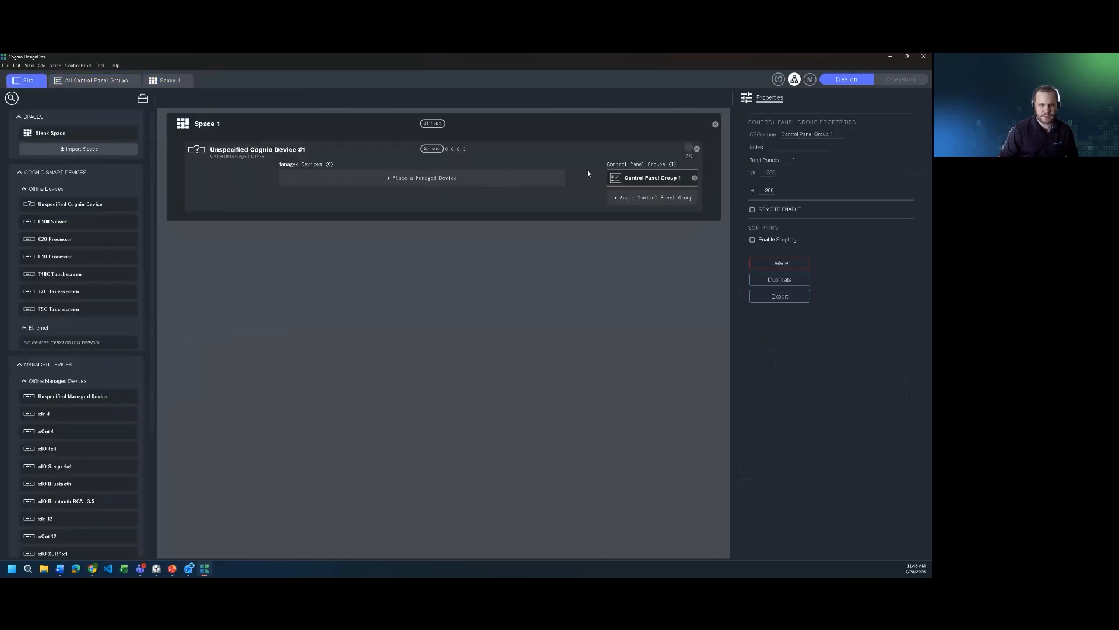
{"action": "double_click", "coordinate": [211, 124]}
{"action": "left_click", "coordinate": [98, 80]}
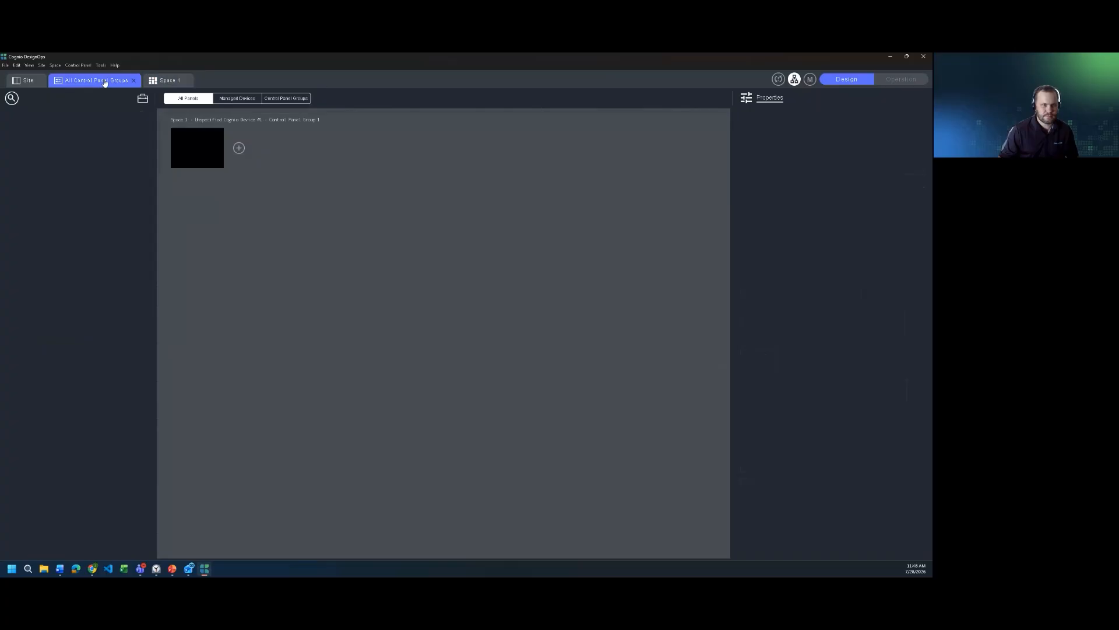
{"action": "left_click", "coordinate": [197, 151]}
{"action": "double_click", "coordinate": [197, 150]}
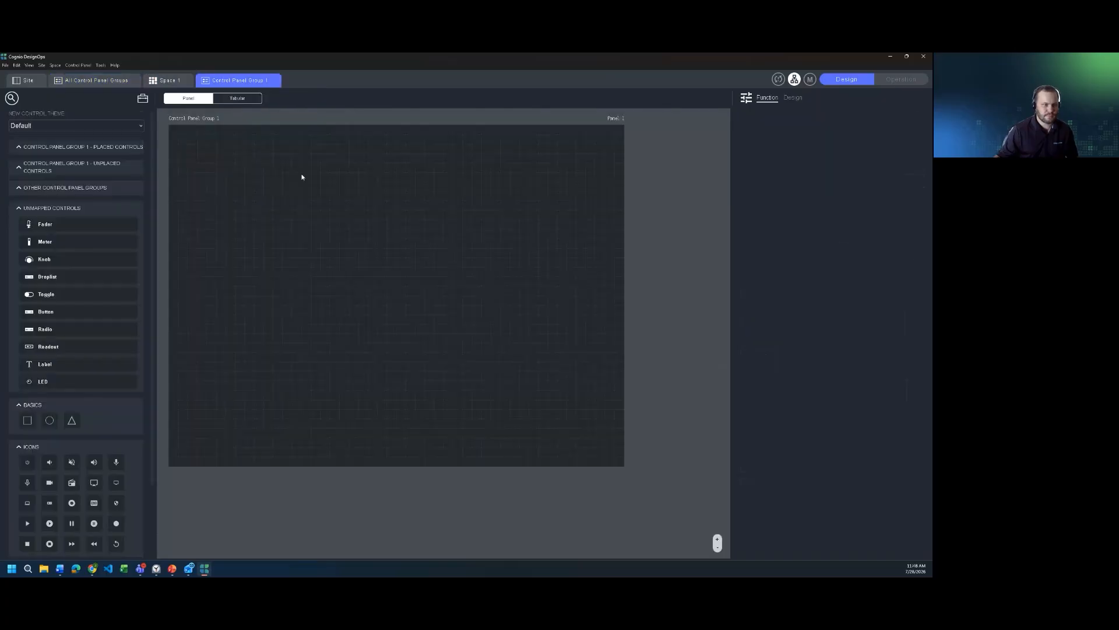
Step: Place an unmapped button near the panel's upper-left corner and map it in Parameter mode to Event 1 On of Event #1
{"action": "left_click_drag", "start_coordinate": [58, 311], "coordinate": [265, 210]}
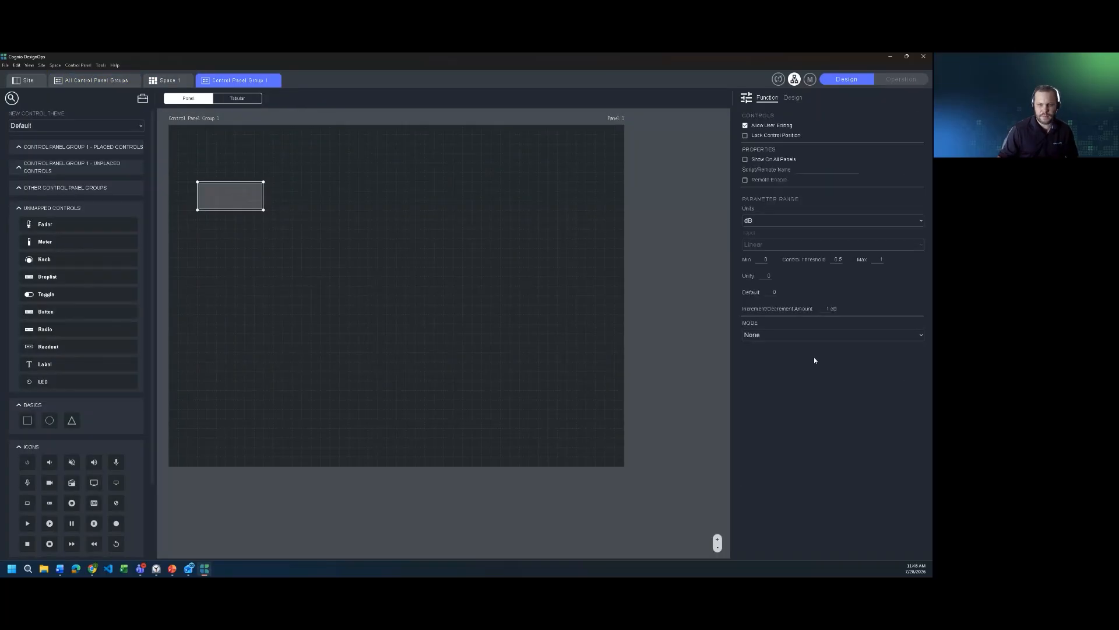
{"action": "left_click", "coordinate": [816, 335]}
{"action": "left_click", "coordinate": [788, 360]}
{"action": "left_click", "coordinate": [785, 367]}
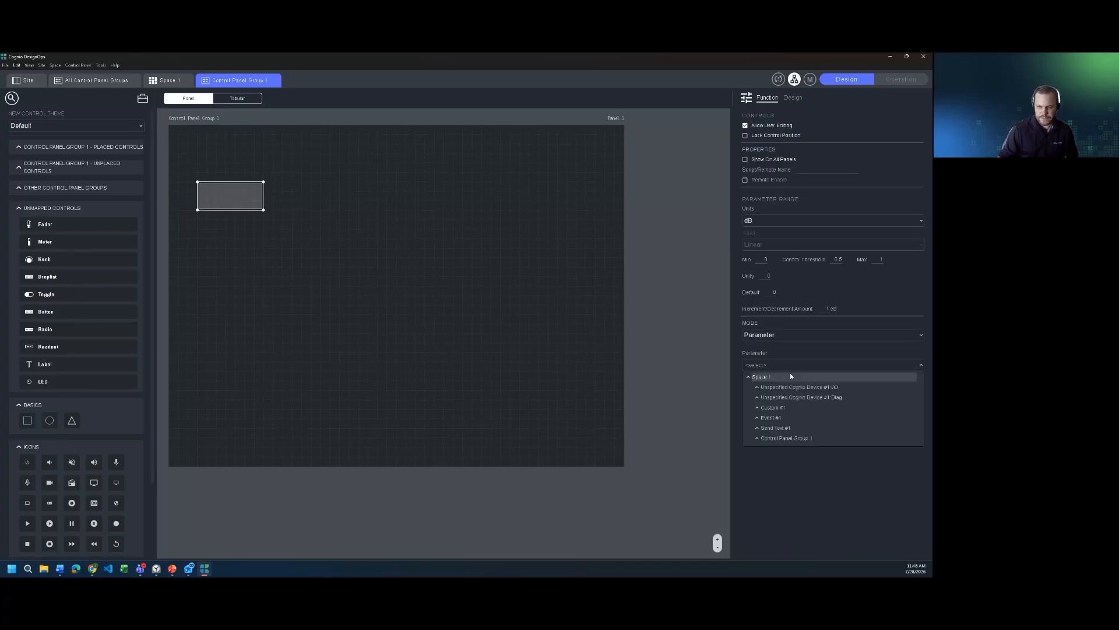
{"action": "left_click", "coordinate": [758, 429]}
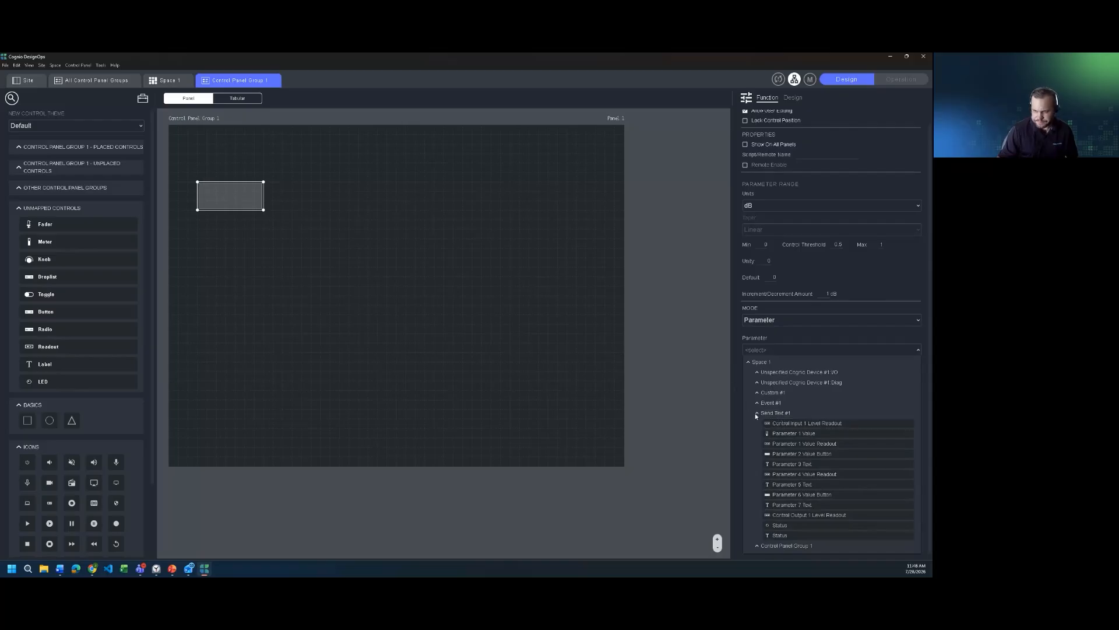
{"action": "left_click", "coordinate": [757, 414]}
{"action": "left_click", "coordinate": [758, 419]}
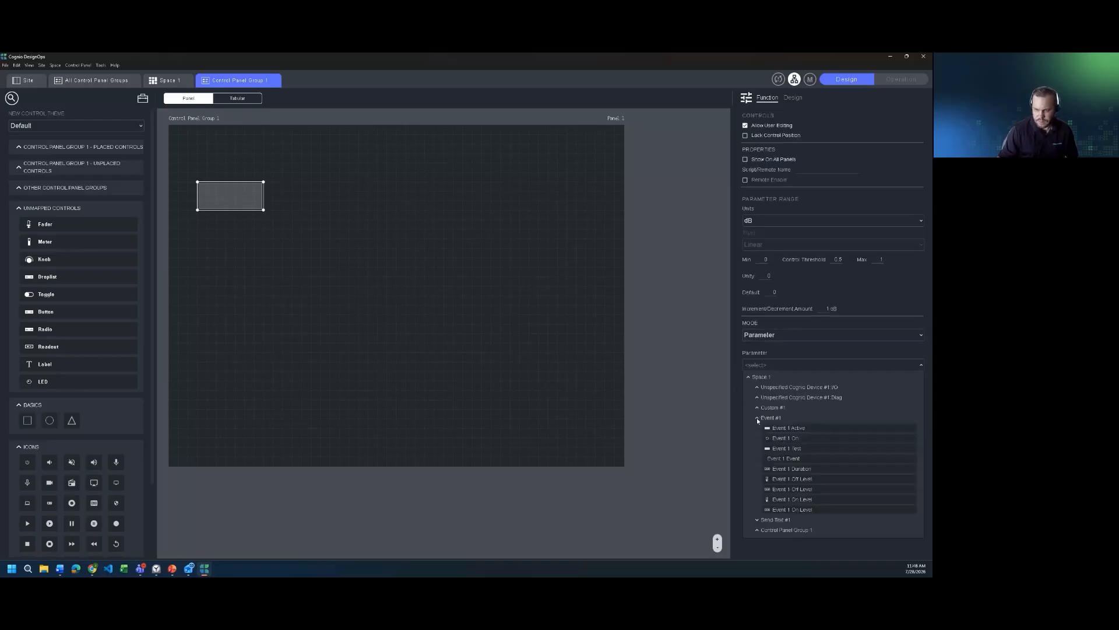
{"action": "left_click", "coordinate": [786, 438]}
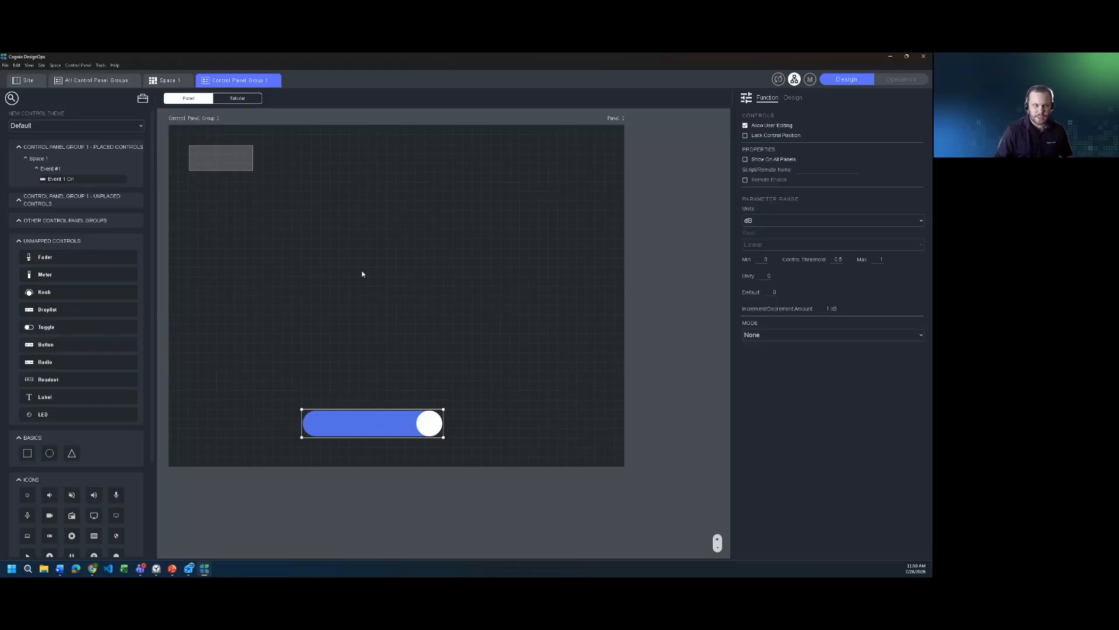
Step: Shift the Send Text module in Space 1 one column to the right and enable audio inputs on the Custom module
{"action": "left_click", "coordinate": [168, 80]}
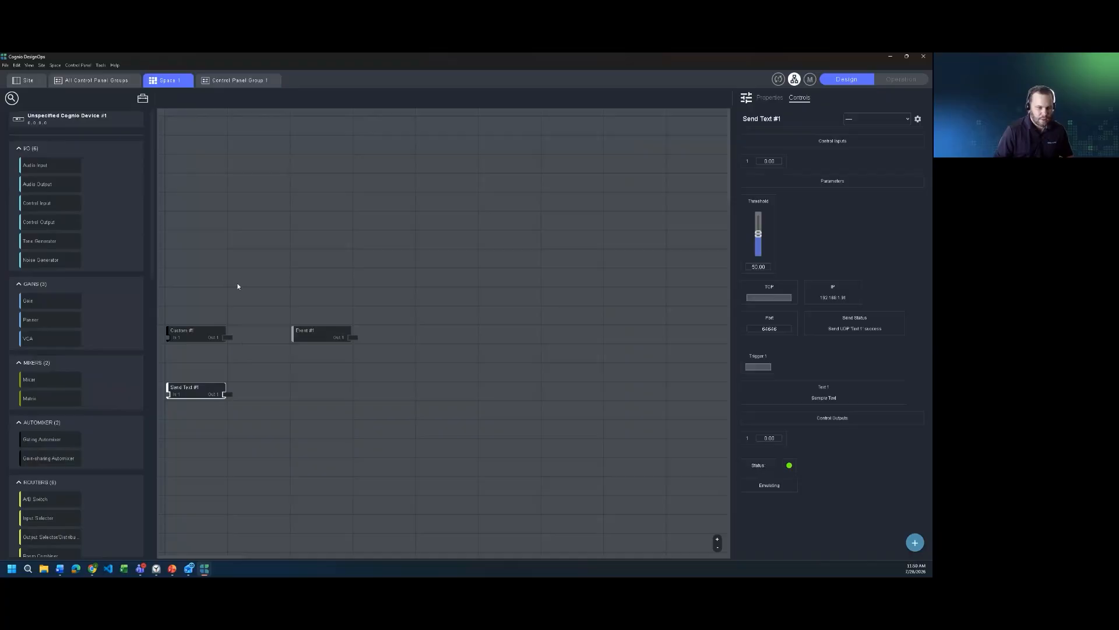
{"action": "left_click_drag", "start_coordinate": [180, 387], "coordinate": [243, 384]}
{"action": "left_click", "coordinate": [184, 331]}
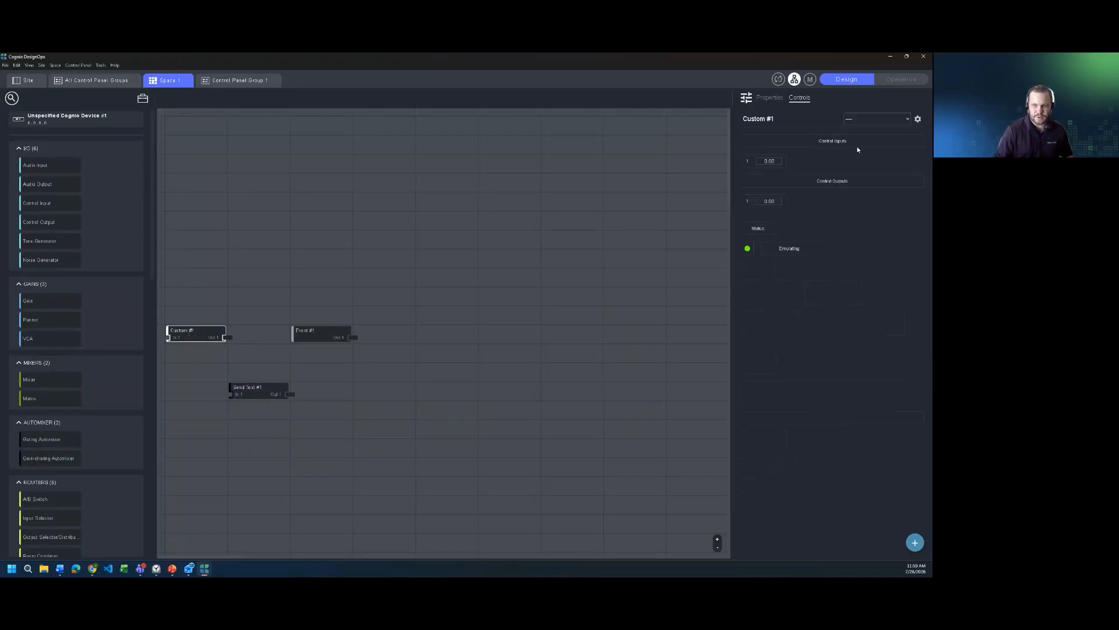
{"action": "left_click", "coordinate": [770, 98]}
{"action": "left_click", "coordinate": [748, 370]}
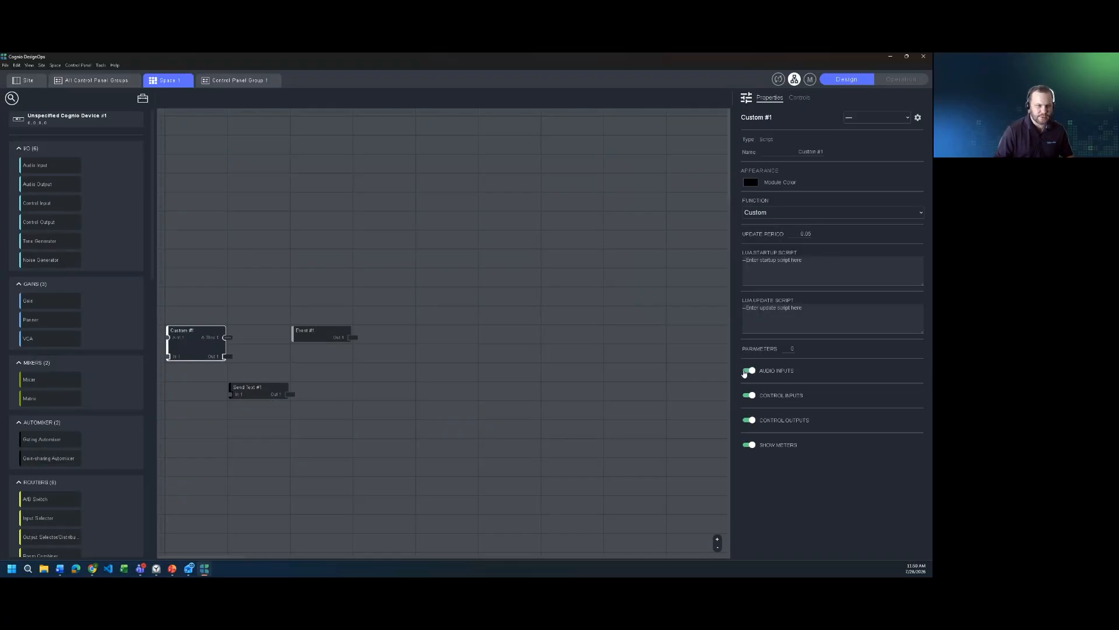
Step: Move the Custom module three rows up and one column to the right
{"action": "left_click_drag", "start_coordinate": [168, 331], "coordinate": [168, 274]}
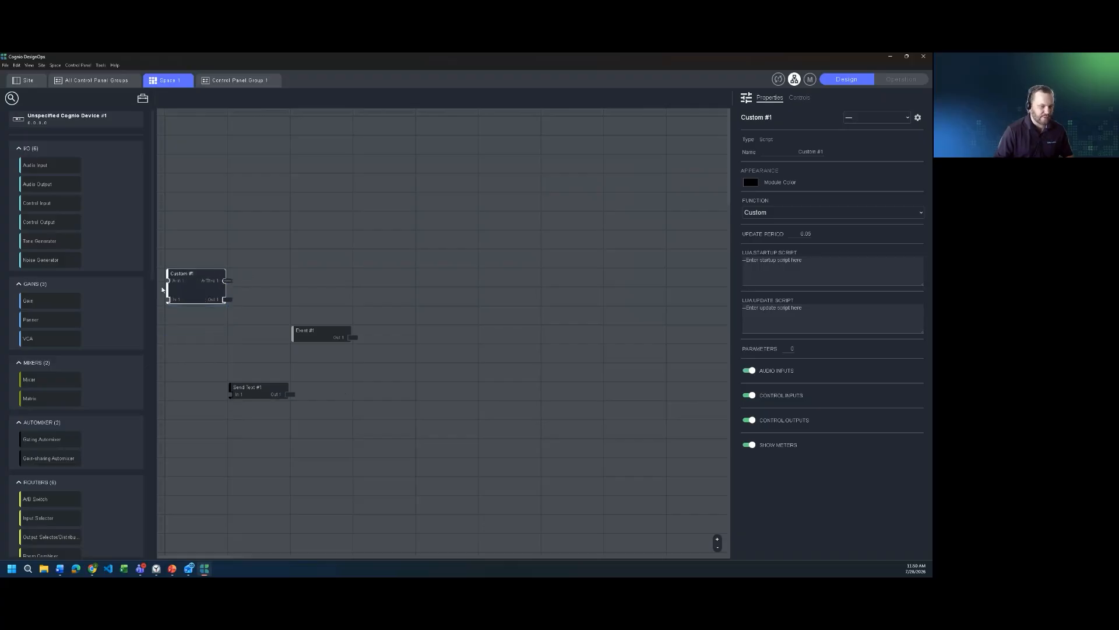
{"action": "mouse_move", "coordinate": [172, 288]}
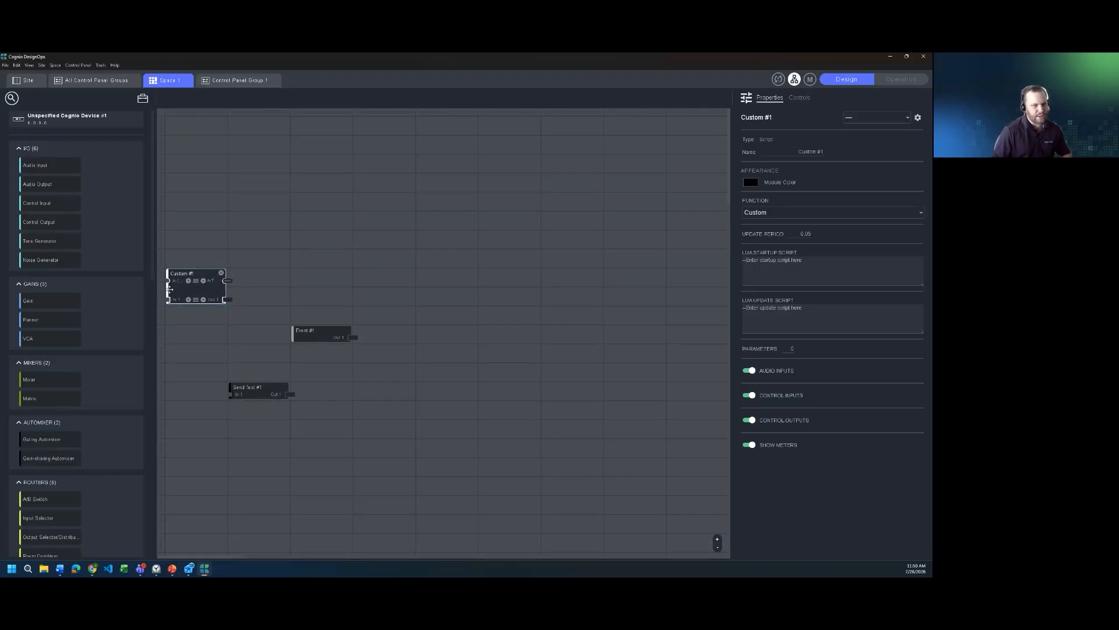
{"action": "left_click_drag", "start_coordinate": [190, 274], "coordinate": [226, 272]}
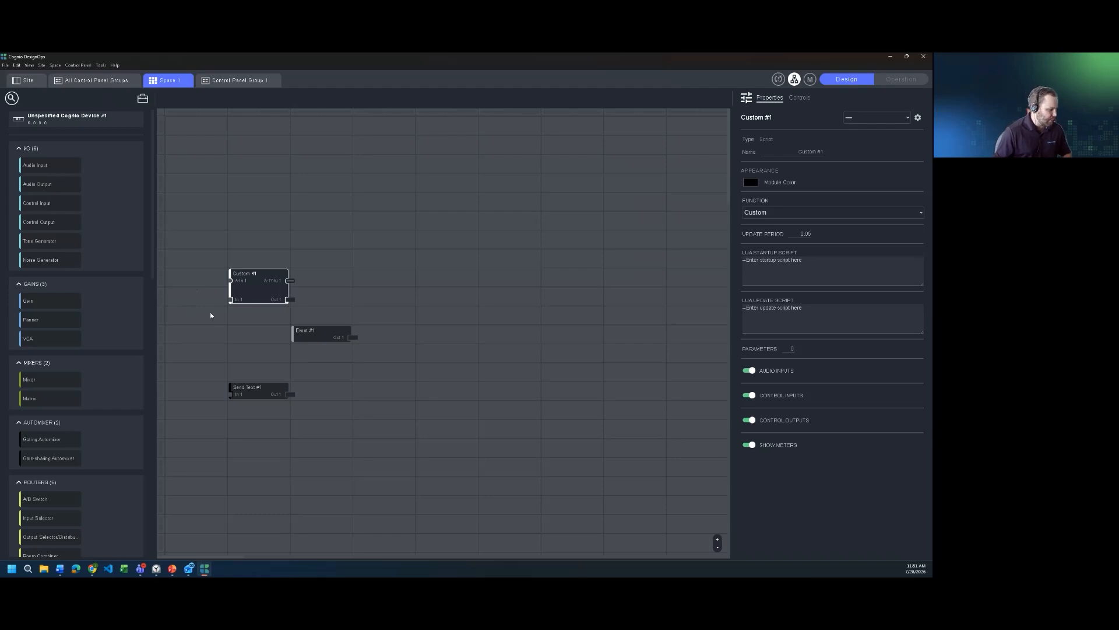
{"action": "mouse_move", "coordinate": [252, 300]}
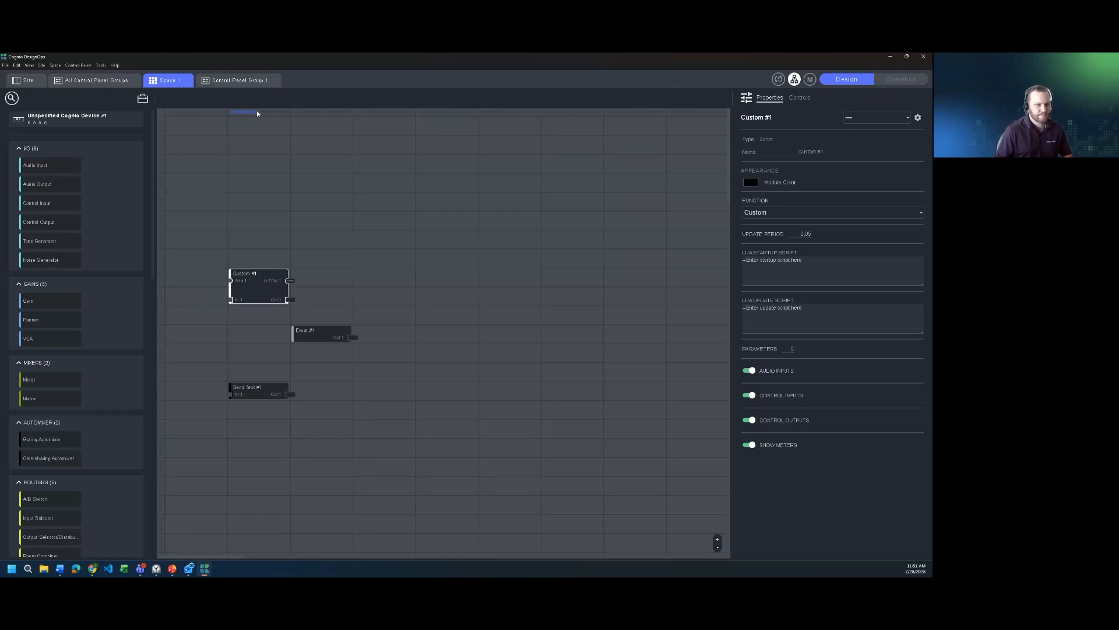
{"action": "scroll", "coordinate": [90, 341], "scroll_direction": "down", "scroll_amount": 3}
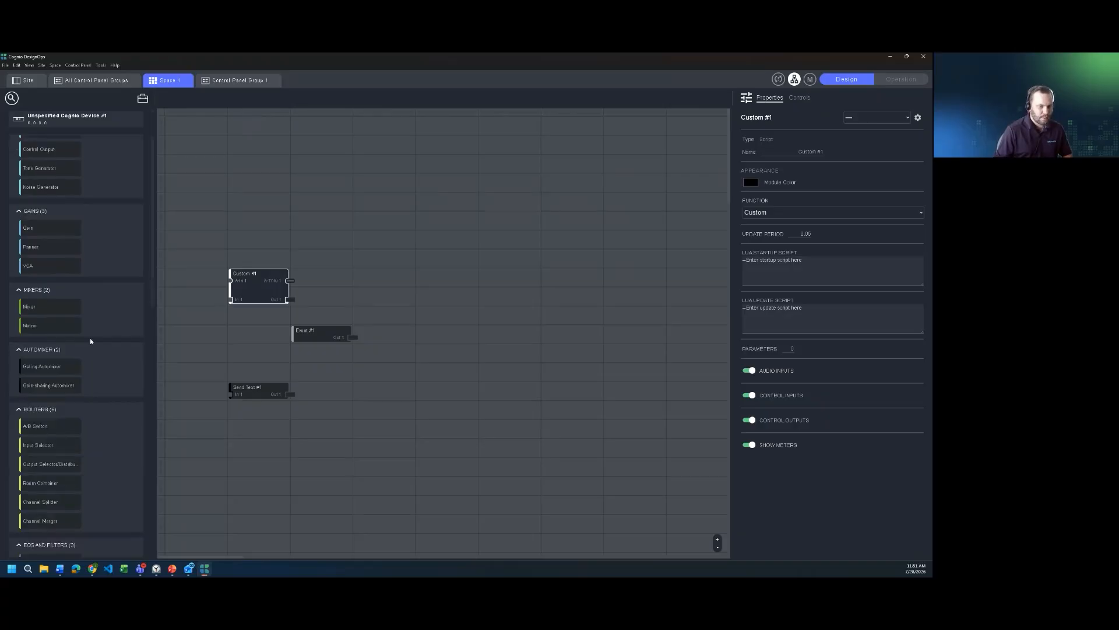
{"action": "scroll", "coordinate": [90, 335], "scroll_direction": "up", "scroll_amount": 3}
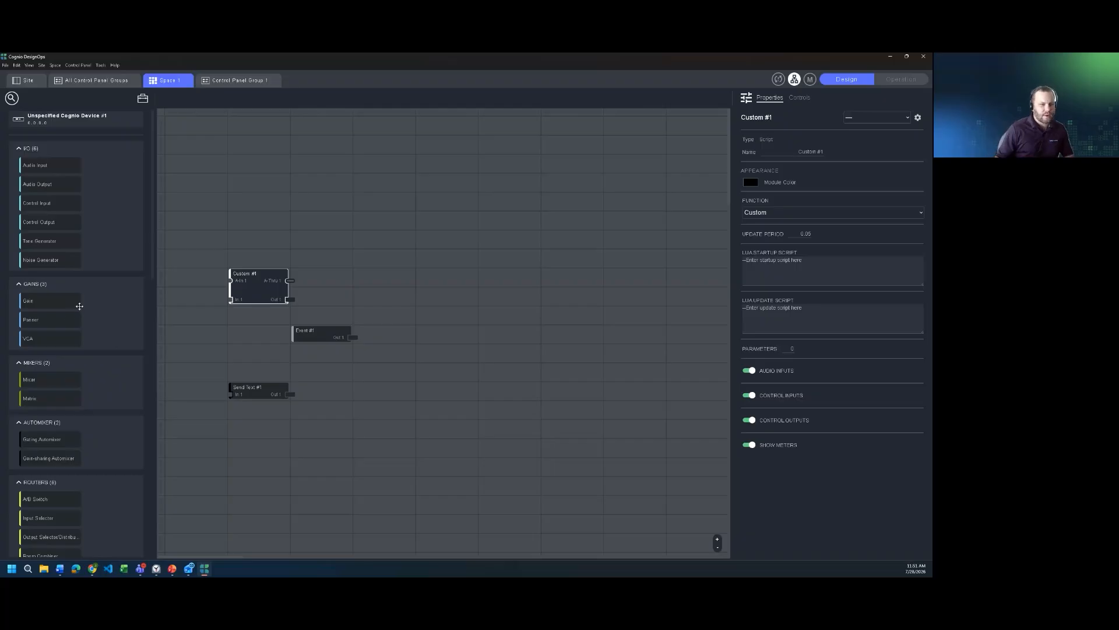
{"action": "scroll", "coordinate": [79, 332], "scroll_direction": "down", "scroll_amount": 8}
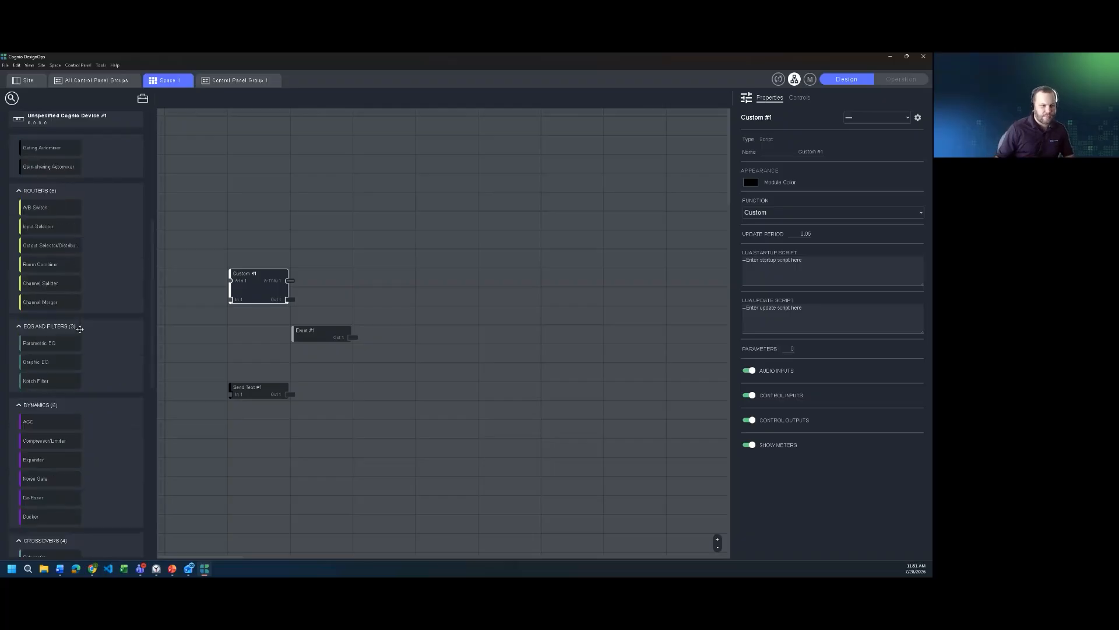
{"action": "scroll", "coordinate": [80, 332], "scroll_direction": "up", "scroll_amount": 8}
{"action": "scroll", "coordinate": [81, 330], "scroll_direction": "down", "scroll_amount": 8}
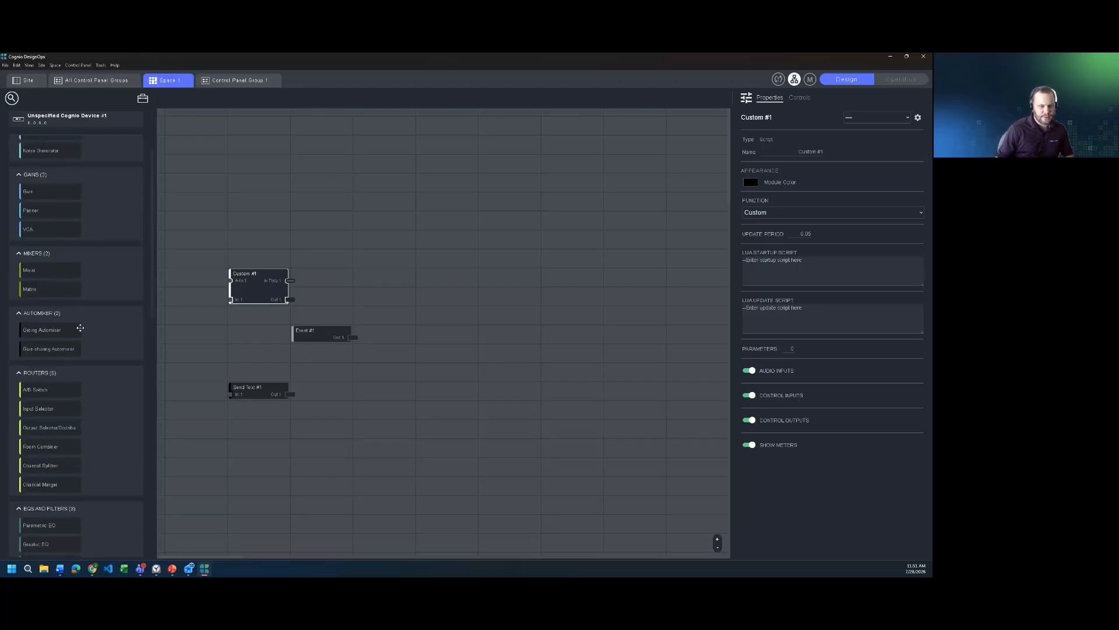
{"action": "scroll", "coordinate": [81, 329], "scroll_direction": "up", "scroll_amount": 7}
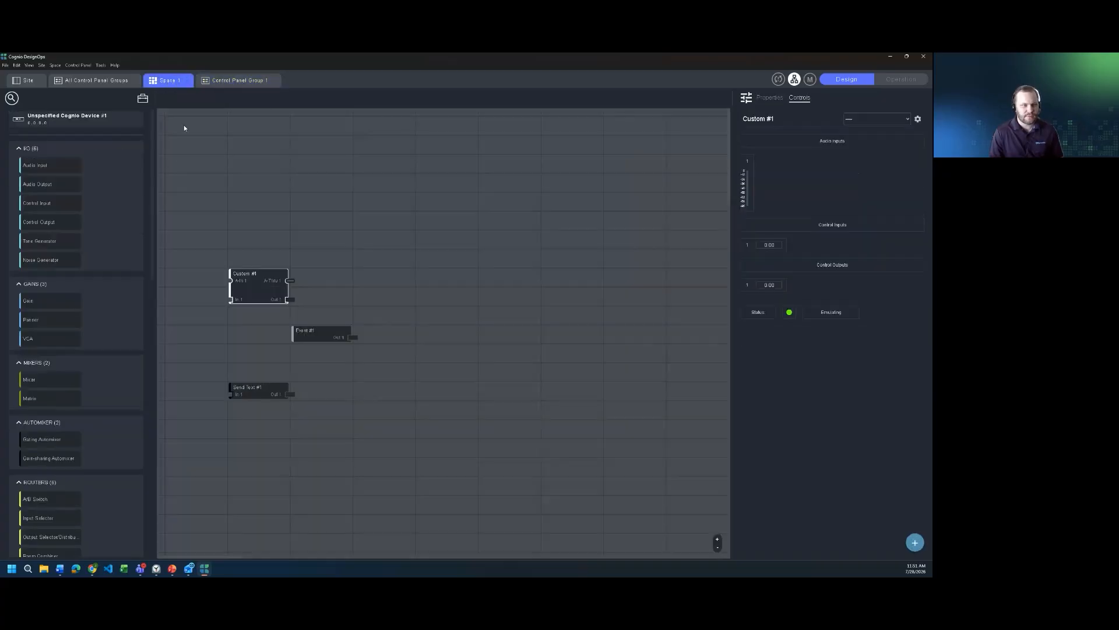
Step: Add a second control panel group to Unspecified Cognio Device #1 on the site
{"action": "left_click", "coordinate": [117, 80]}
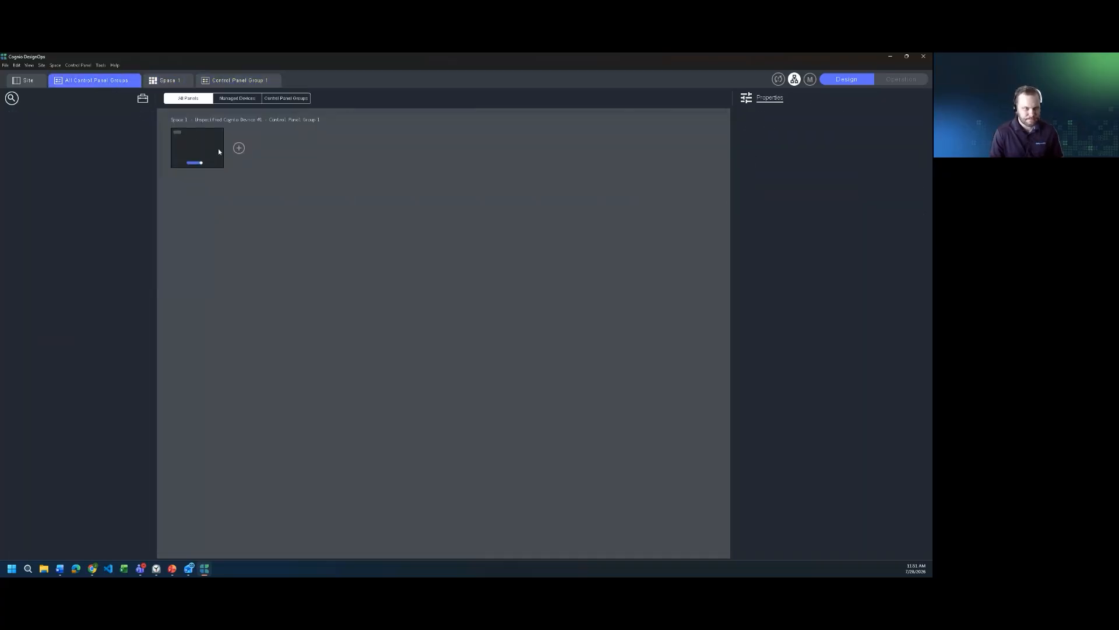
{"action": "left_click", "coordinate": [32, 82]}
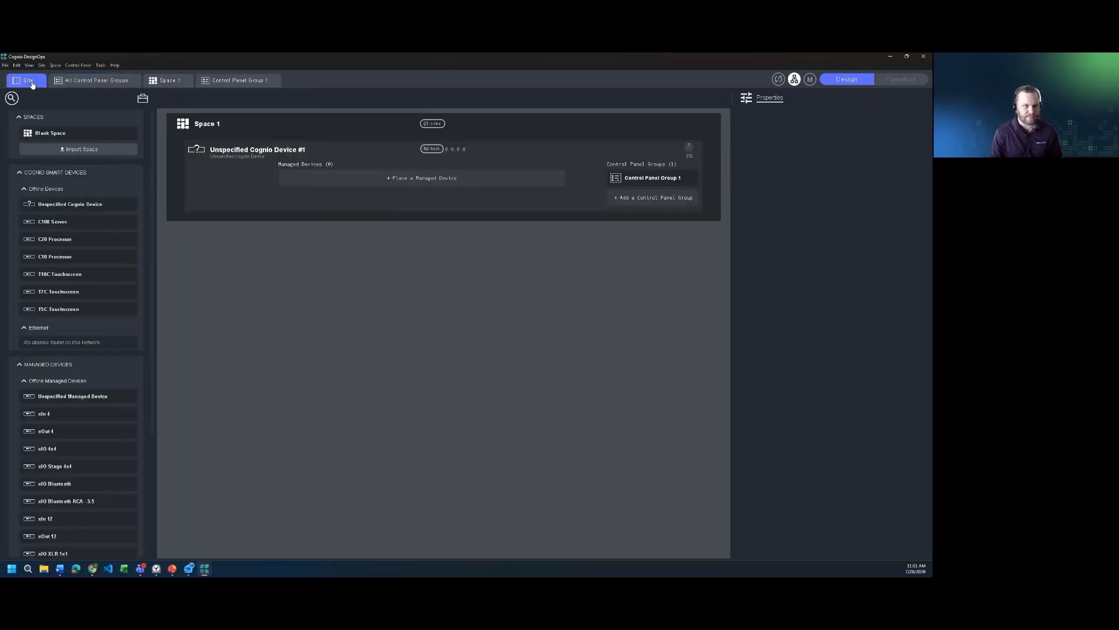
{"action": "left_click", "coordinate": [70, 80]}
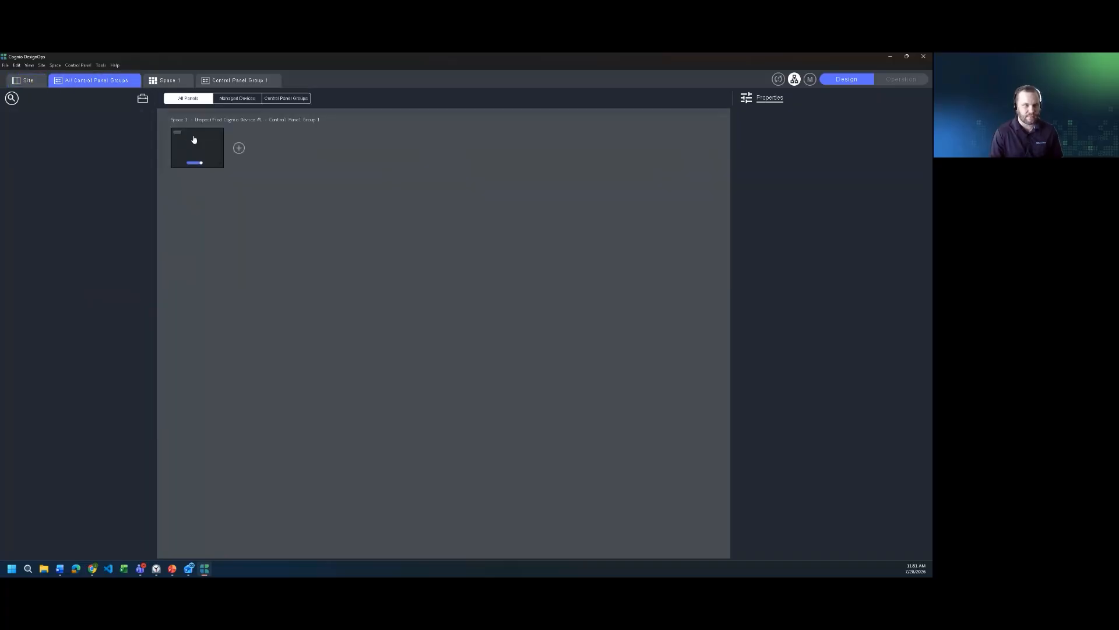
{"action": "left_click", "coordinate": [30, 81]}
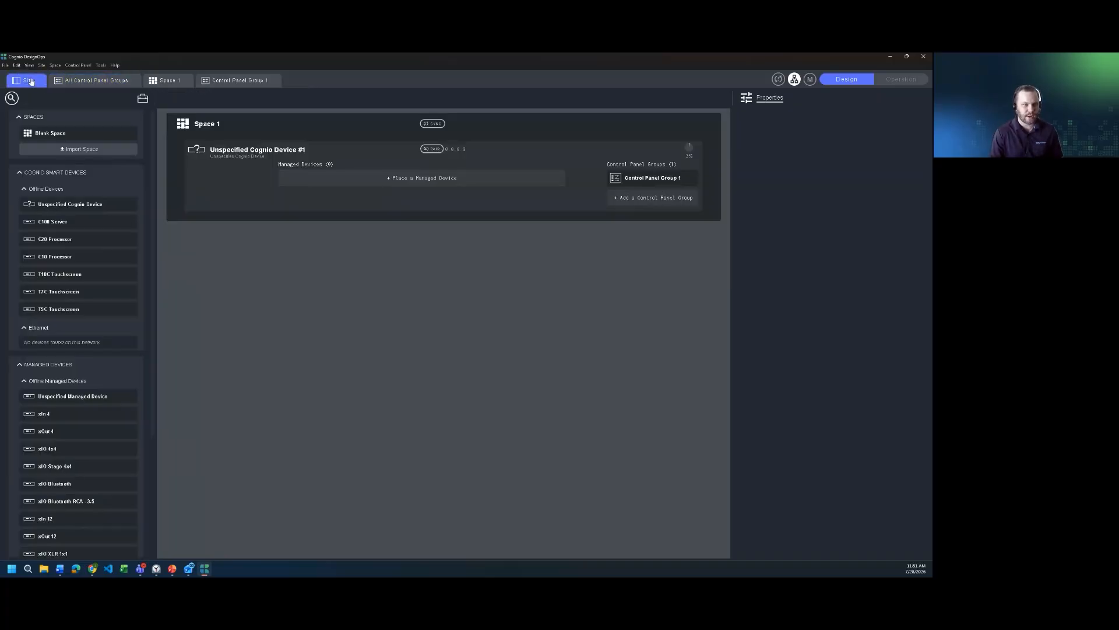
{"action": "left_click", "coordinate": [658, 201]}
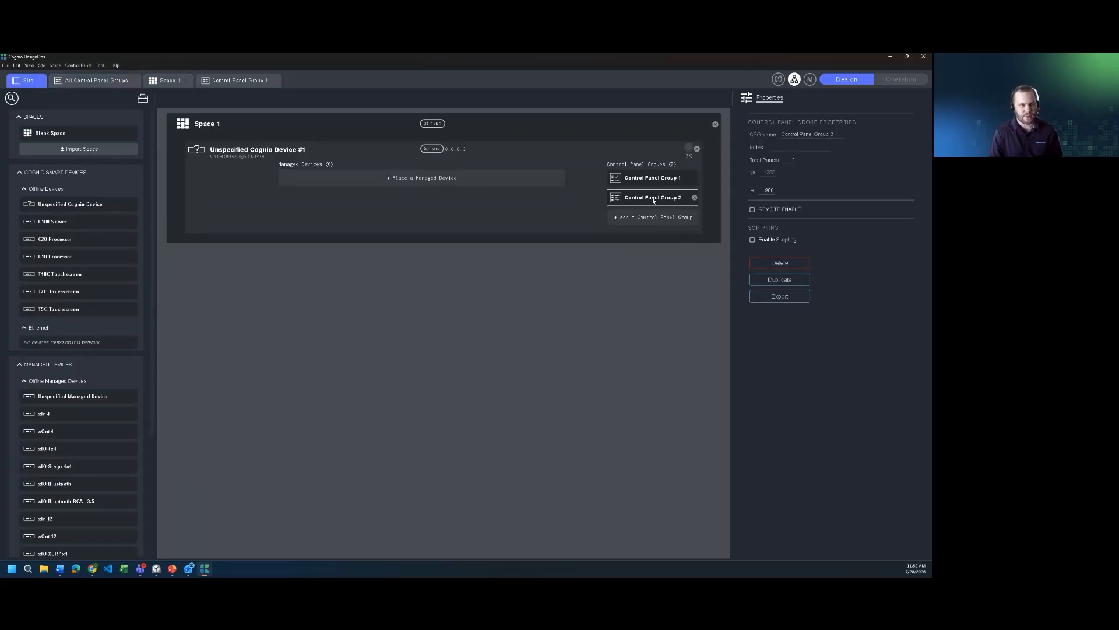
Step: Revisit Space 1 and open the Control Panel Group 1 panel from the overview of all control panel groups
{"action": "left_click", "coordinate": [171, 81]}
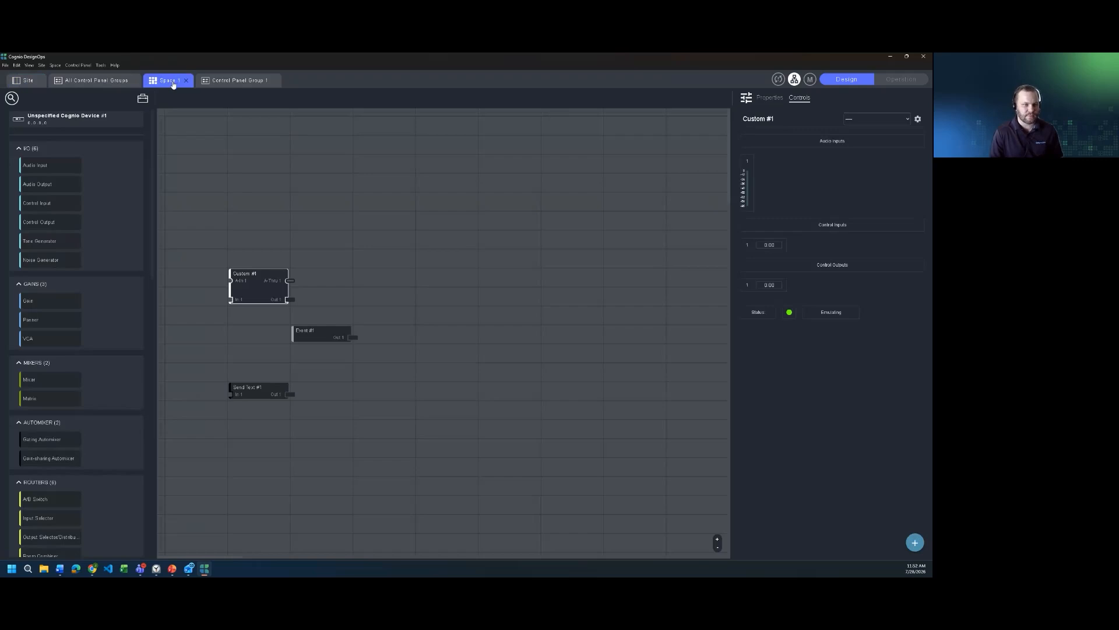
{"action": "left_click", "coordinate": [114, 81]}
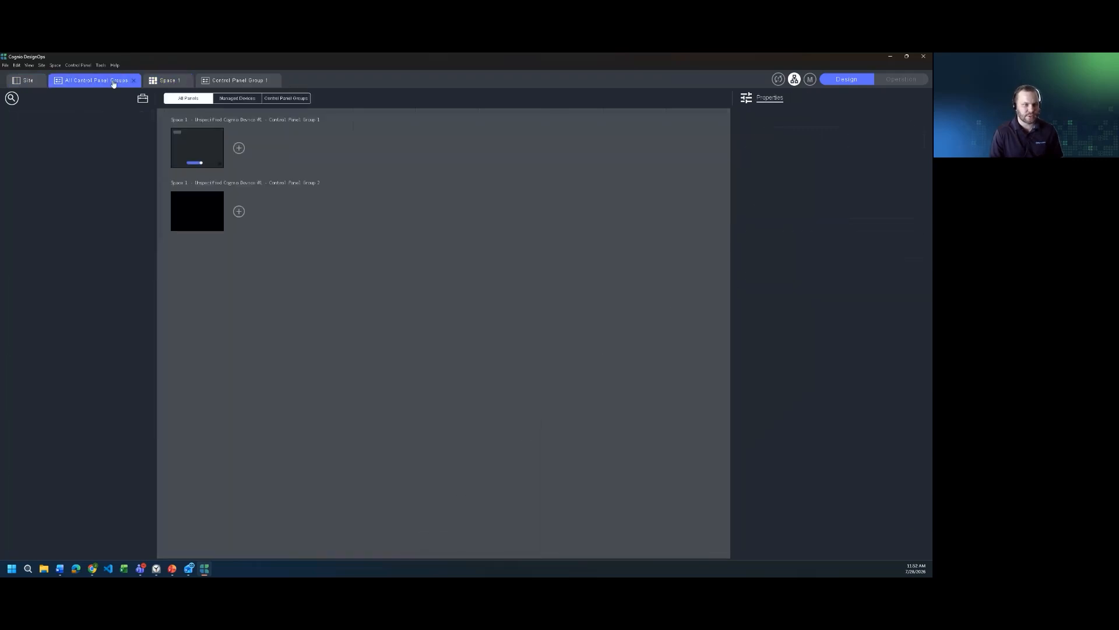
{"action": "double_click", "coordinate": [204, 153]}
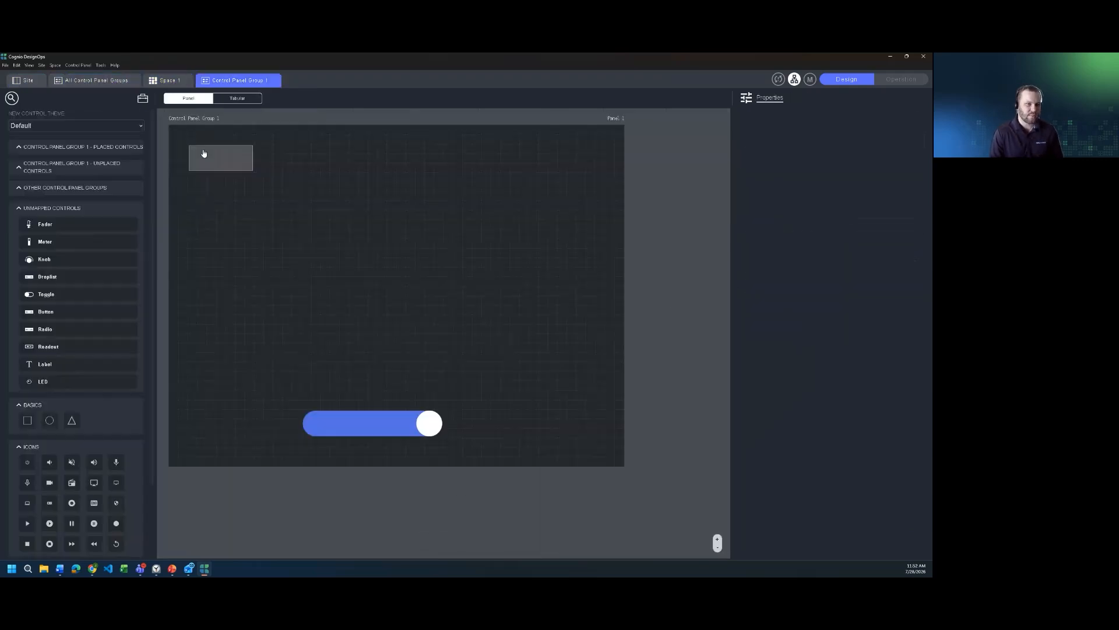
Step: Move the event button toward the middle of the panel and set the control panel group's width to 600
{"action": "left_click_drag", "start_coordinate": [218, 163], "coordinate": [343, 259]}
{"action": "left_click_drag", "start_coordinate": [218, 168], "coordinate": [520, 458]}
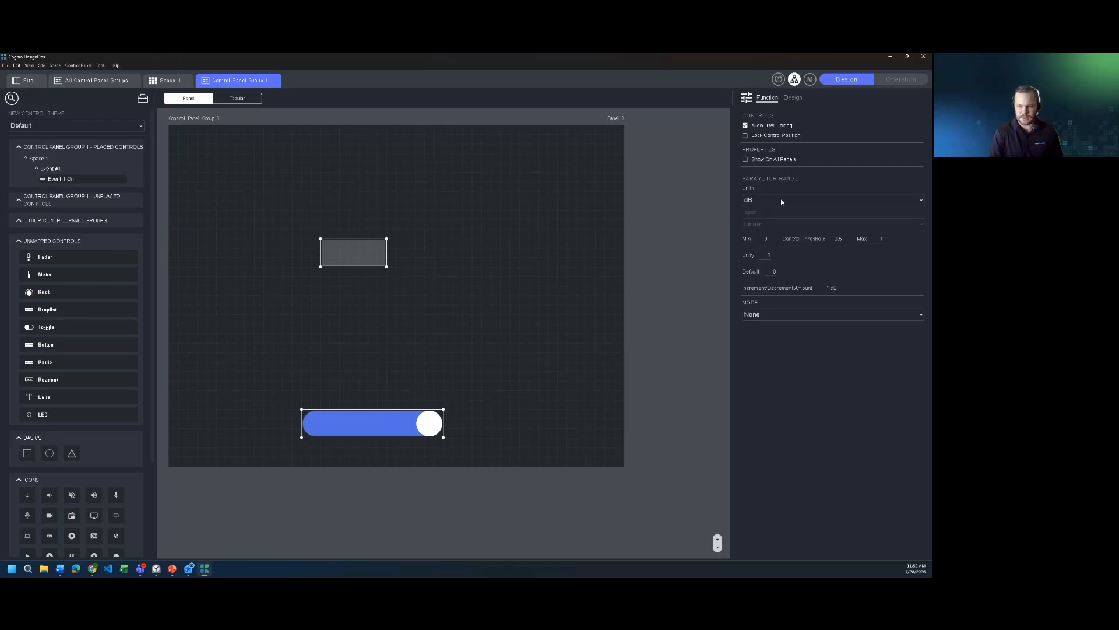
{"action": "left_click", "coordinate": [196, 120]}
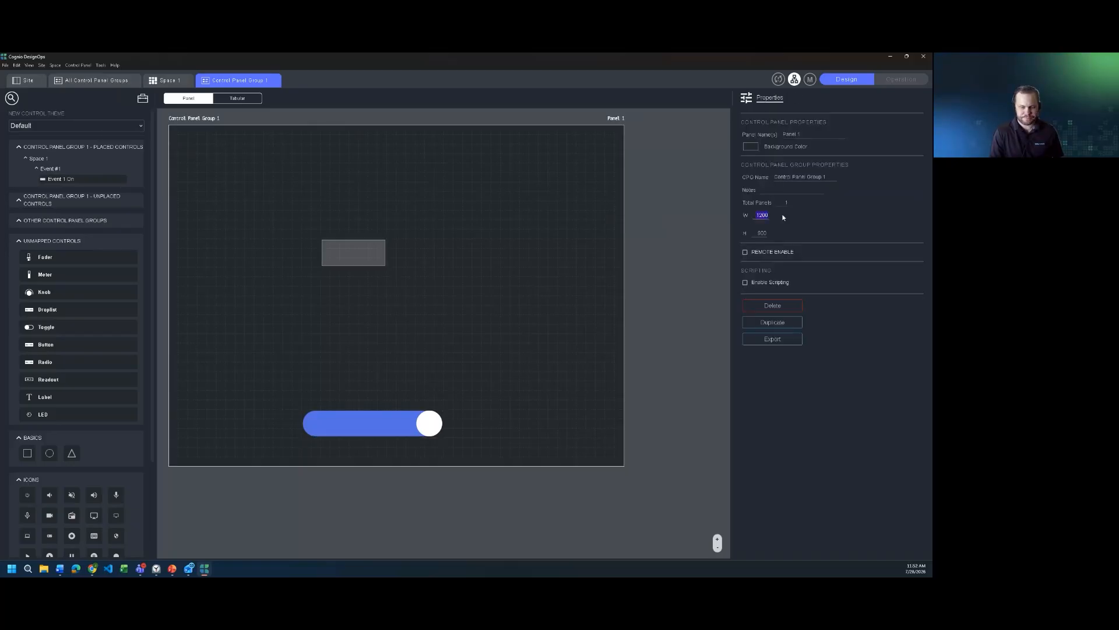
{"action": "key", "text": "Return"}
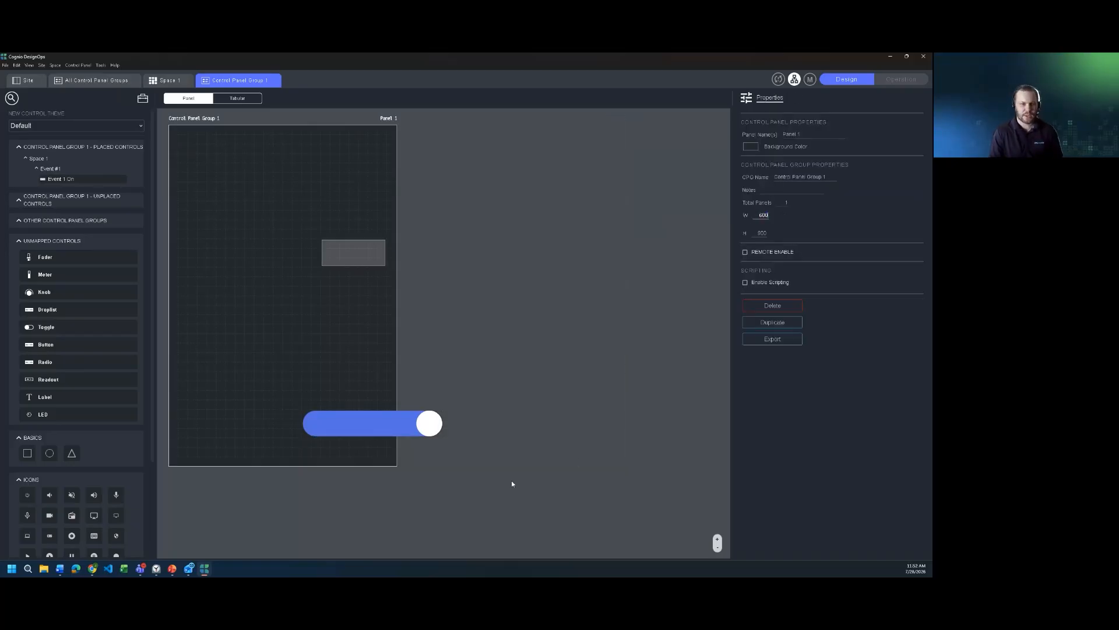
Step: Shift the toggle and the event button left to fit within the narrowed panel and raise both together
{"action": "left_click_drag", "start_coordinate": [396, 425], "coordinate": [305, 425]}
{"action": "left_click_drag", "start_coordinate": [349, 255], "coordinate": [274, 260]}
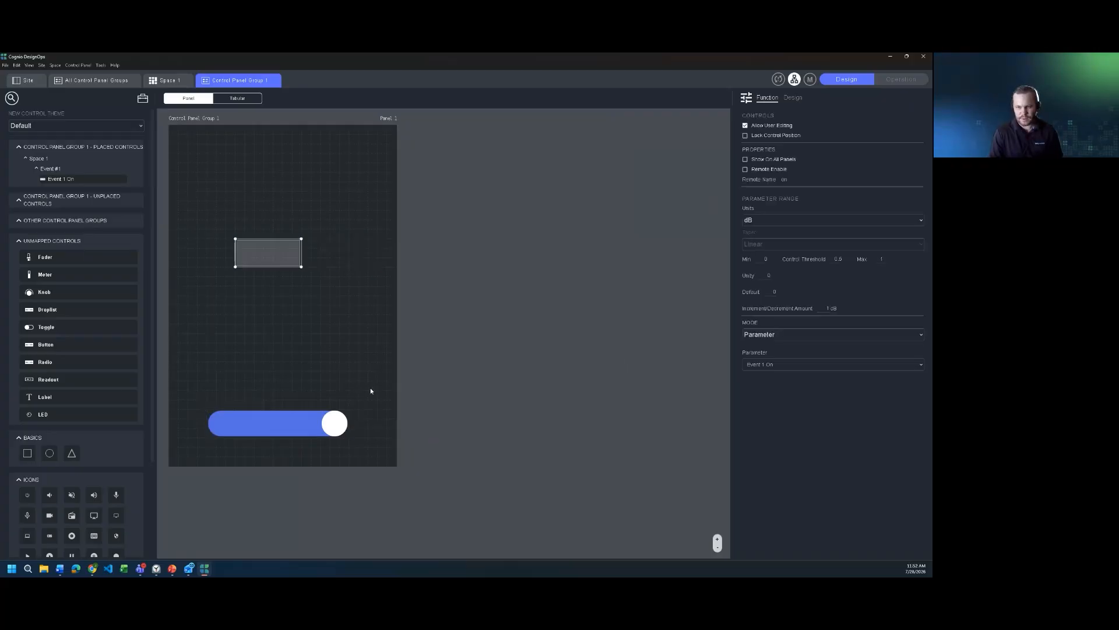
{"action": "mouse_move", "coordinate": [387, 451]}
{"action": "left_mouse_down"}
{"action": "mouse_move", "coordinate": [247, 317]}
{"action": "mouse_move", "coordinate": [166, 166]}
{"action": "left_mouse_up"}
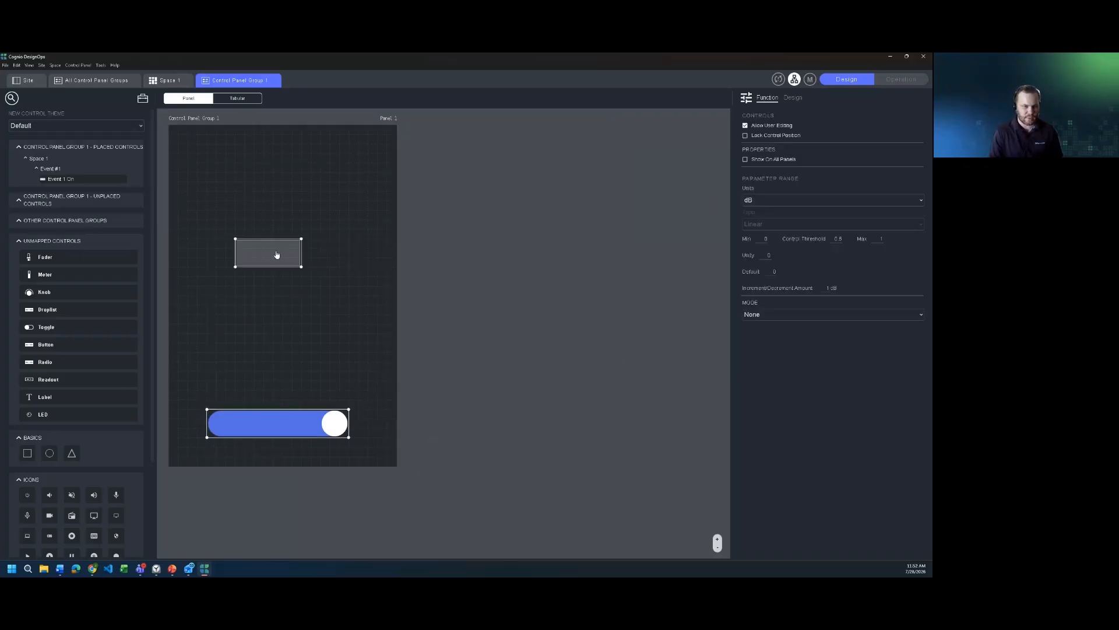
{"action": "mouse_move", "coordinate": [276, 253]}
{"action": "left_mouse_down"}
{"action": "mouse_move", "coordinate": [252, 269]}
{"action": "mouse_move", "coordinate": [288, 218]}
{"action": "mouse_move", "coordinate": [278, 219]}
{"action": "left_mouse_up"}
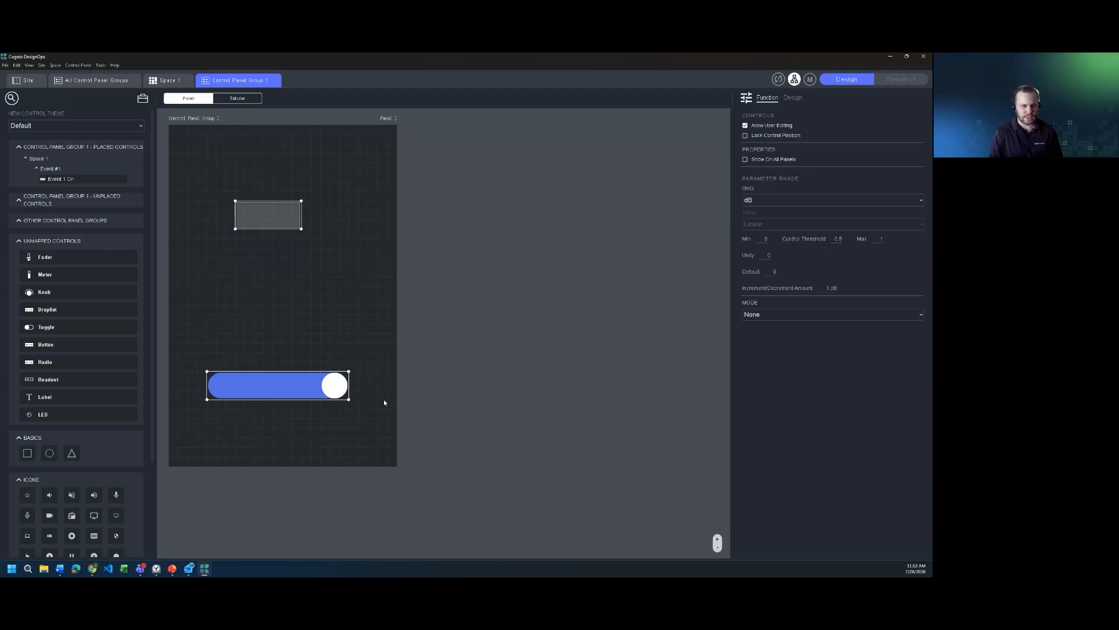
{"action": "left_click", "coordinate": [289, 319]}
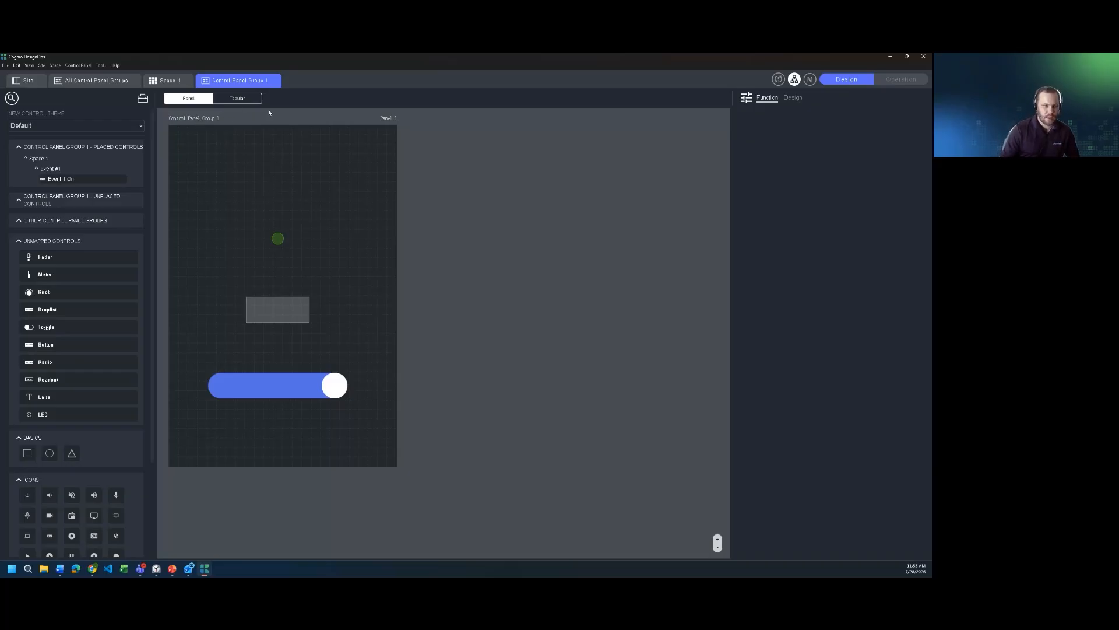
Step: List the panel's controls in tabular form, try remote enable on the Event #1 On button, and hide and reshow it
{"action": "left_click", "coordinate": [235, 99]}
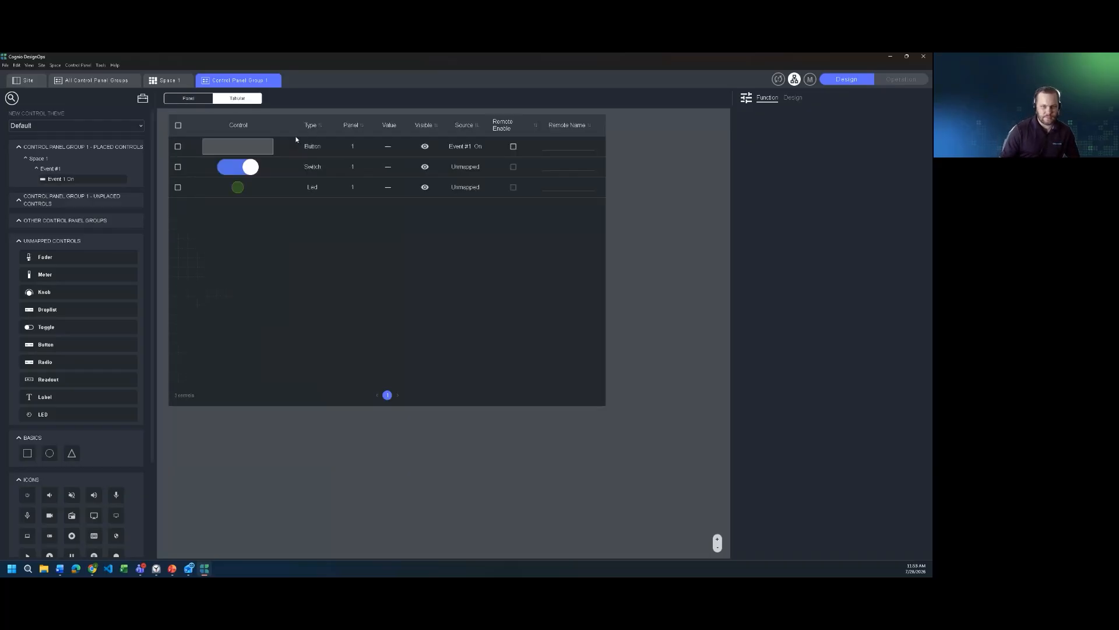
{"action": "left_click", "coordinate": [514, 147]}
{"action": "left_click", "coordinate": [425, 147]}
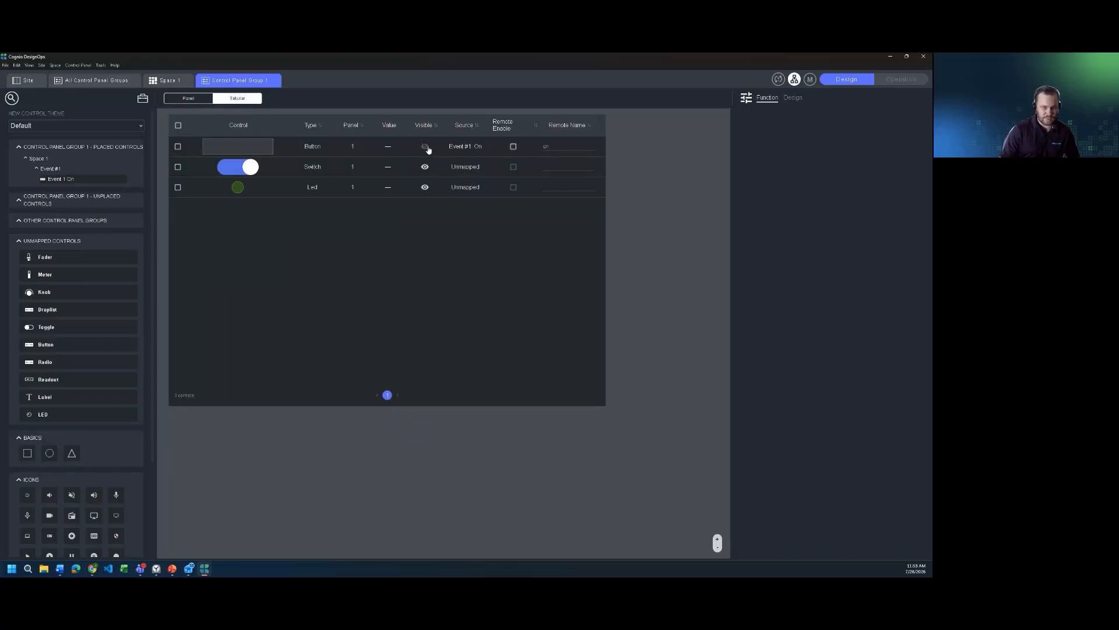
{"action": "left_click", "coordinate": [425, 147]}
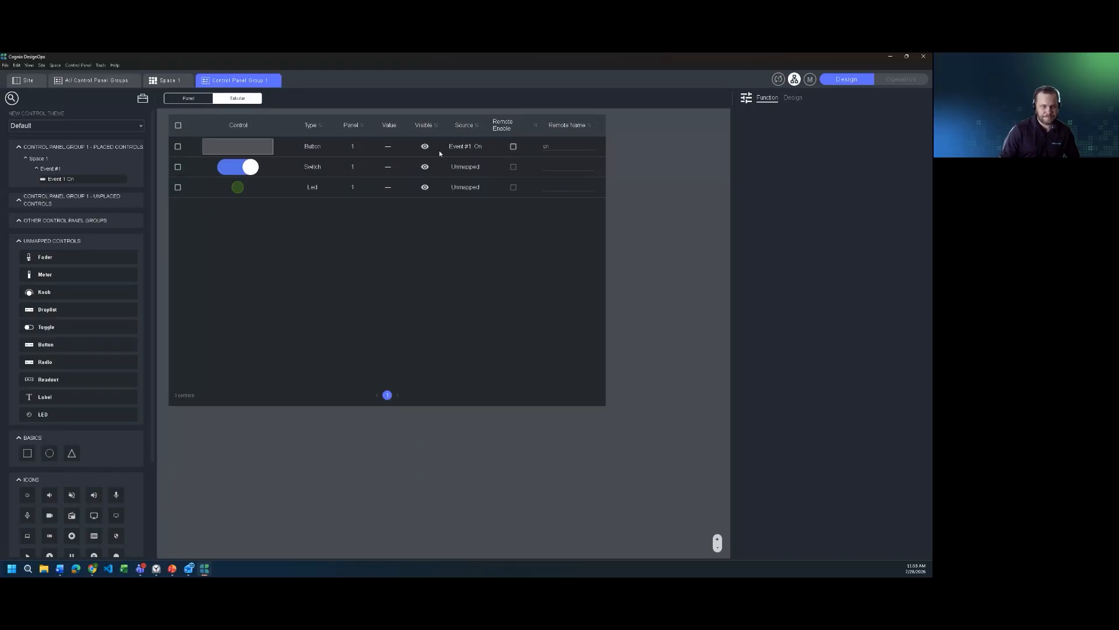
Step: Revisit Space 1 and the overview of all control panel groups, and return to the panel layout of Control Panel Group 1
{"action": "left_click", "coordinate": [170, 81]}
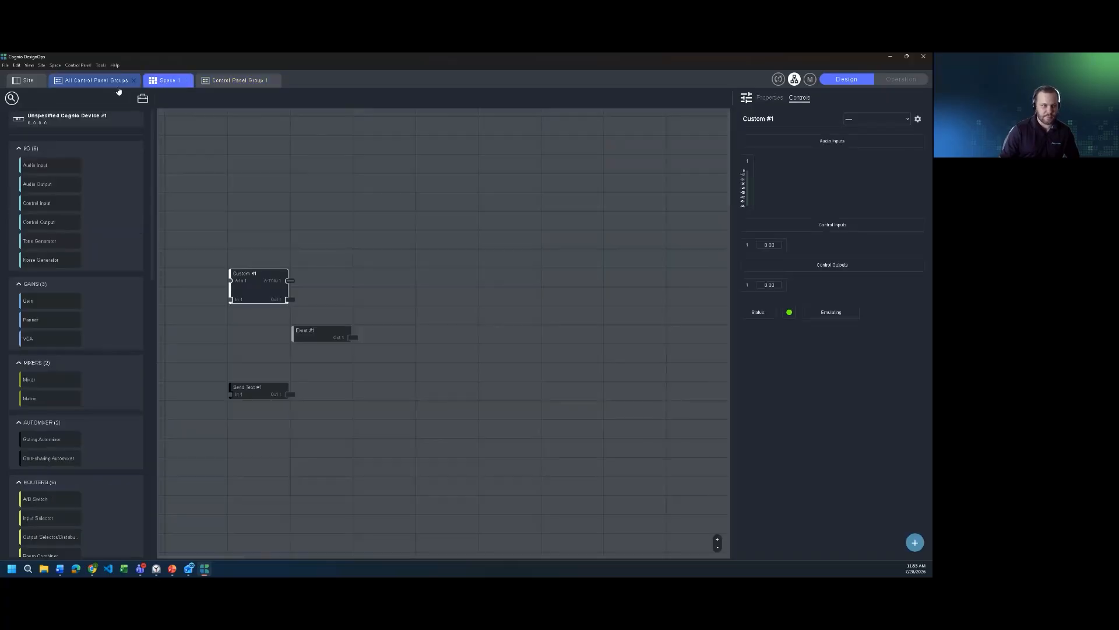
{"action": "left_click", "coordinate": [96, 80]}
{"action": "double_click", "coordinate": [184, 148]}
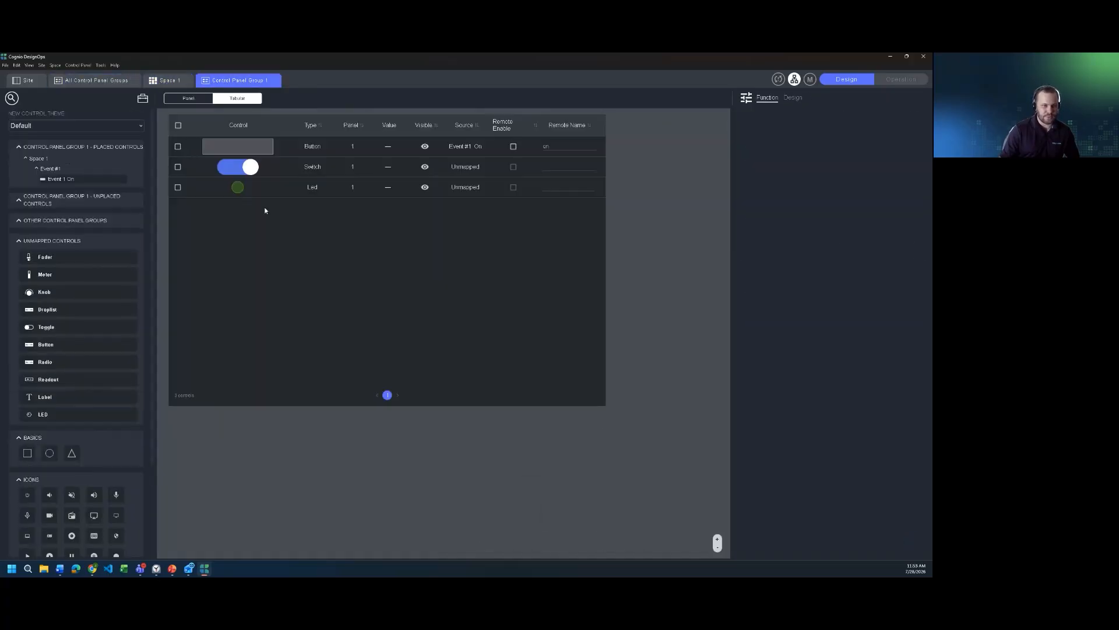
{"action": "left_click", "coordinate": [184, 100]}
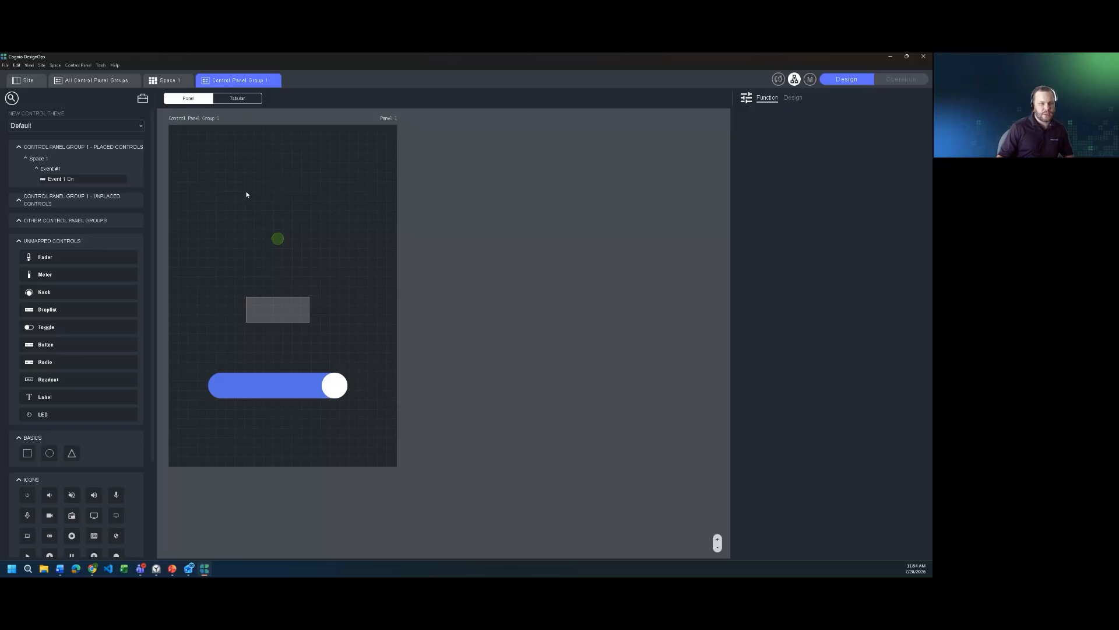
Step: Replace Unspecified Cognio Device #1 on the site with an offline T10C Touchscreen
{"action": "left_click", "coordinate": [30, 81]}
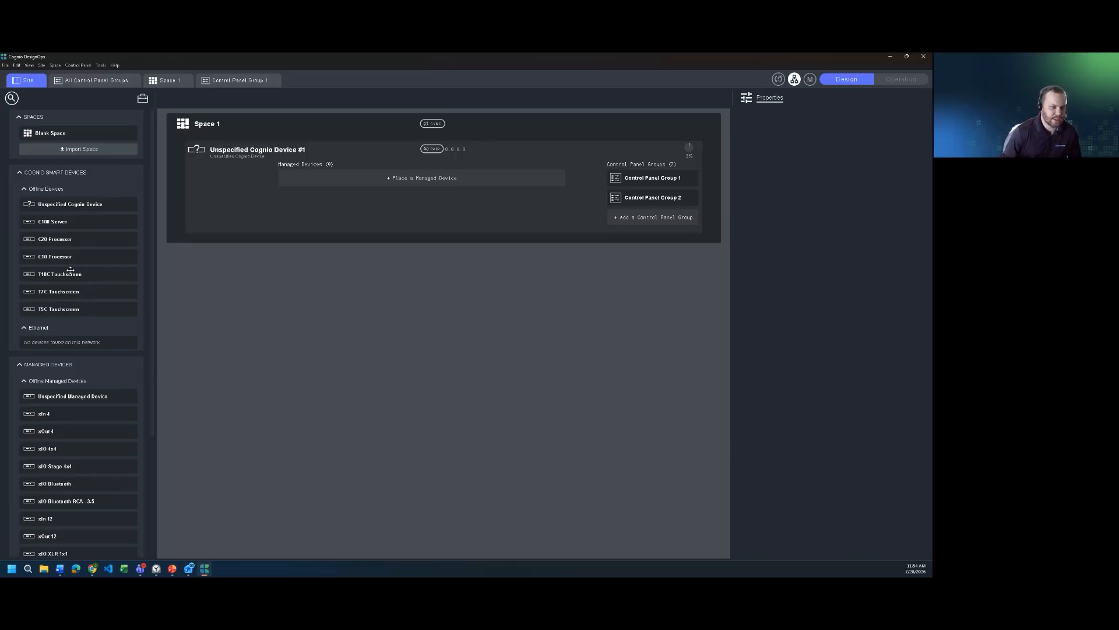
{"action": "left_click_drag", "start_coordinate": [65, 277], "coordinate": [240, 172]}
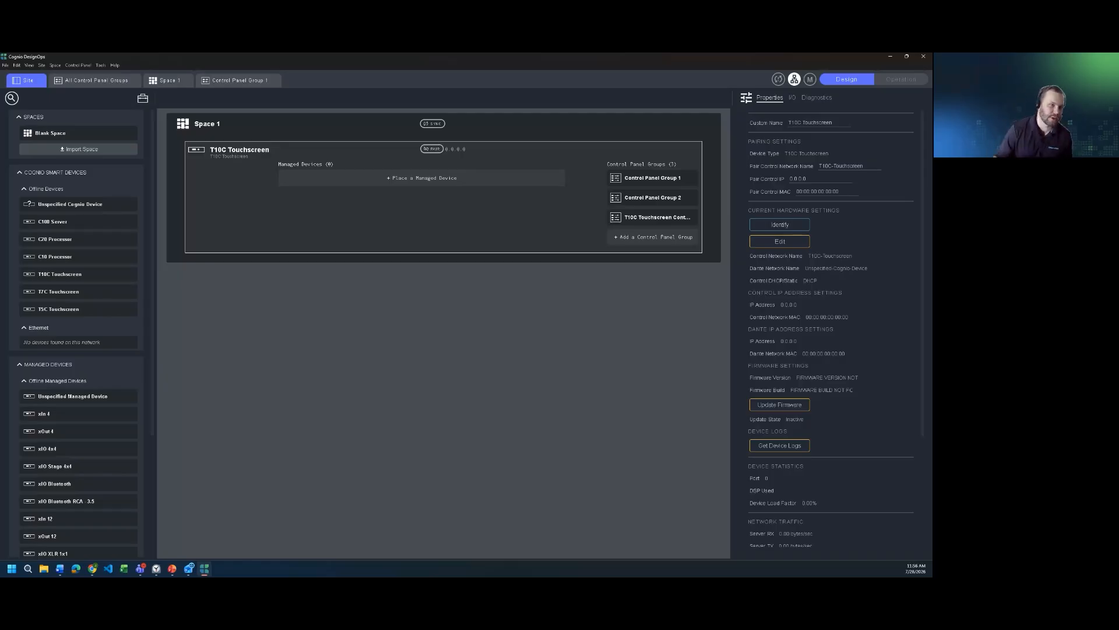
Step: Check the properties of Control Panel Group 2 in the overview of all control panel groups and return to the site
{"action": "left_click", "coordinate": [115, 82]}
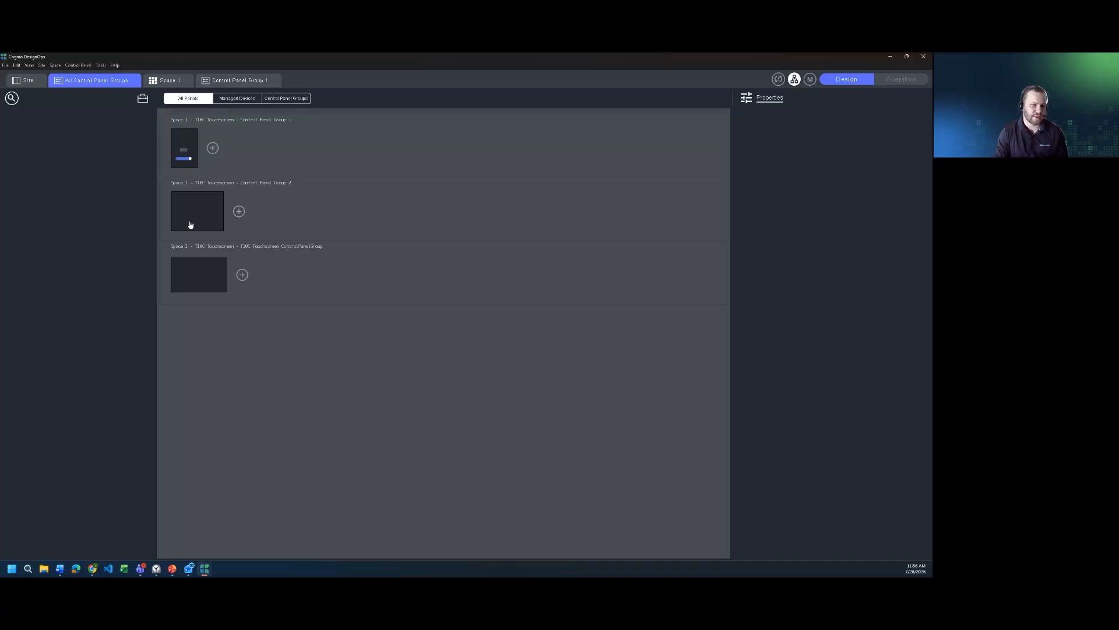
{"action": "left_click", "coordinate": [194, 219]}
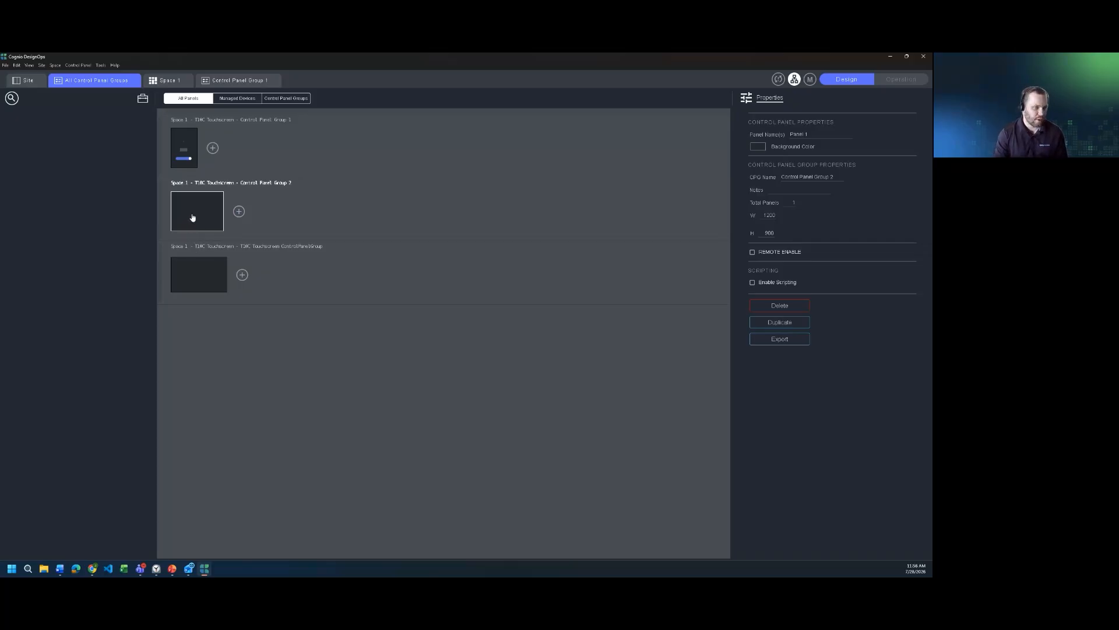
{"action": "left_click", "coordinate": [34, 82]}
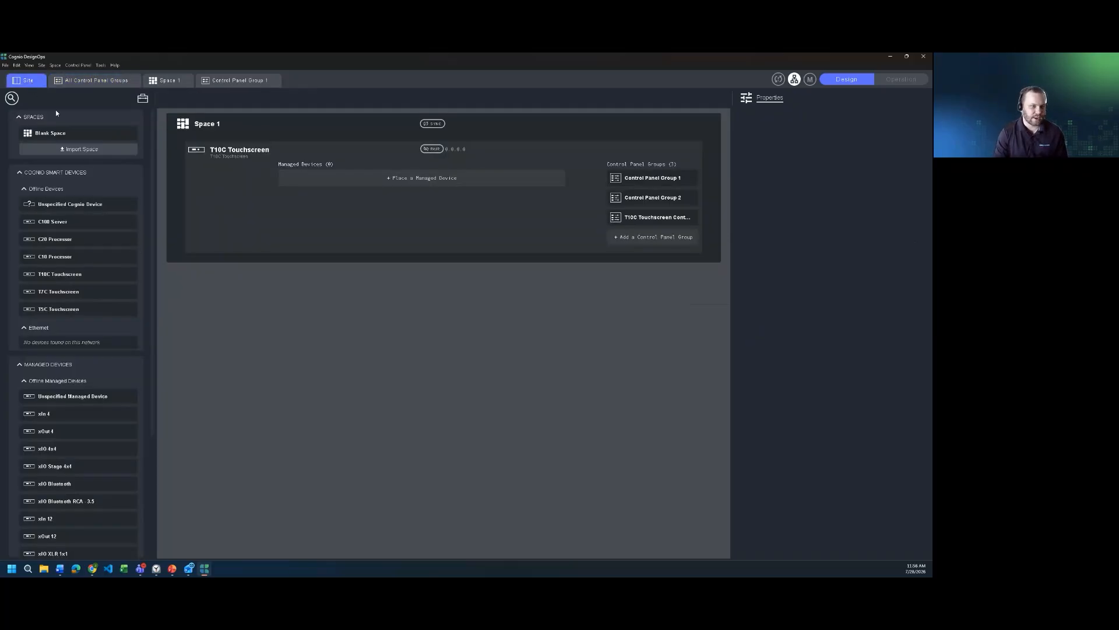